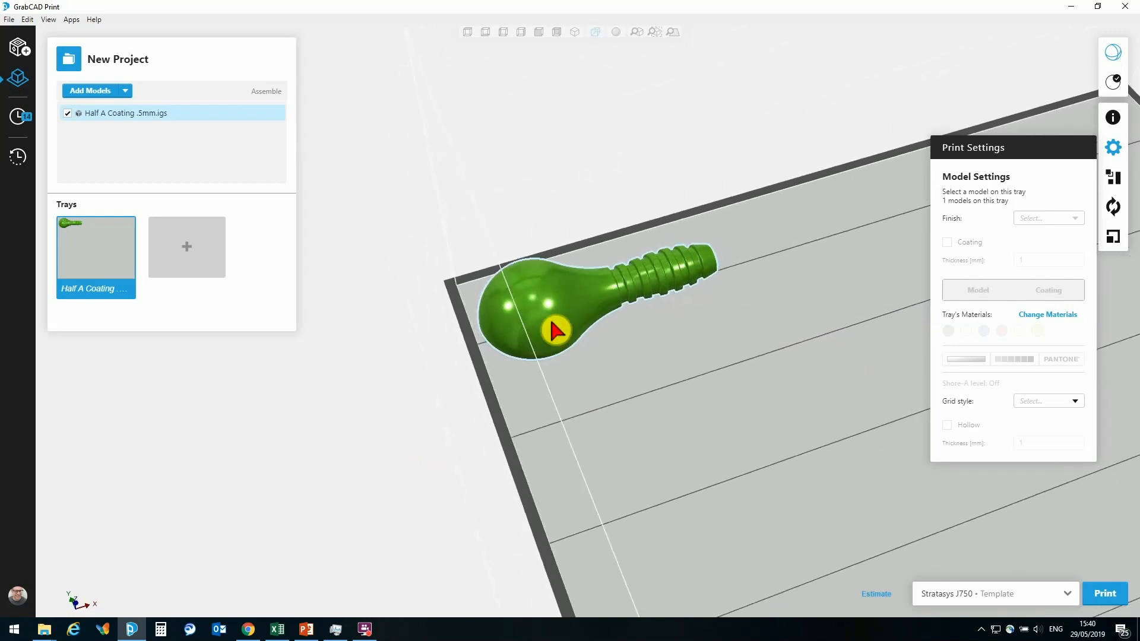
- Remove VeroYellow, VeroCyan and VeroMagenta from the loaded materials of the tray holding the Half A Coating model
left_click(527, 366)
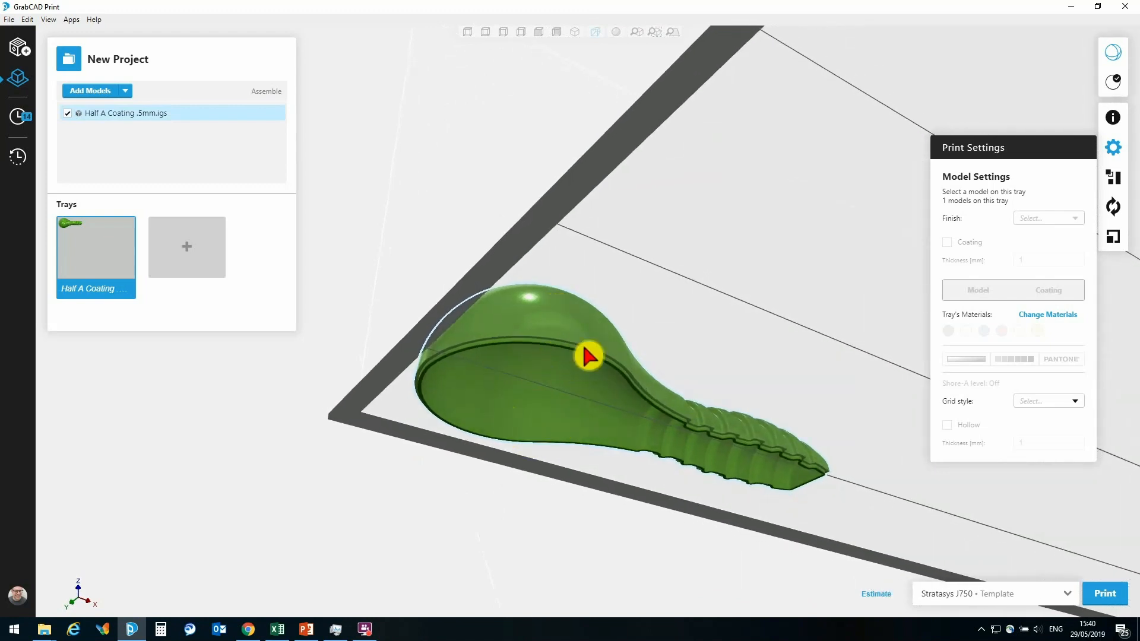
right_click_drag(563, 269, 533, 427)
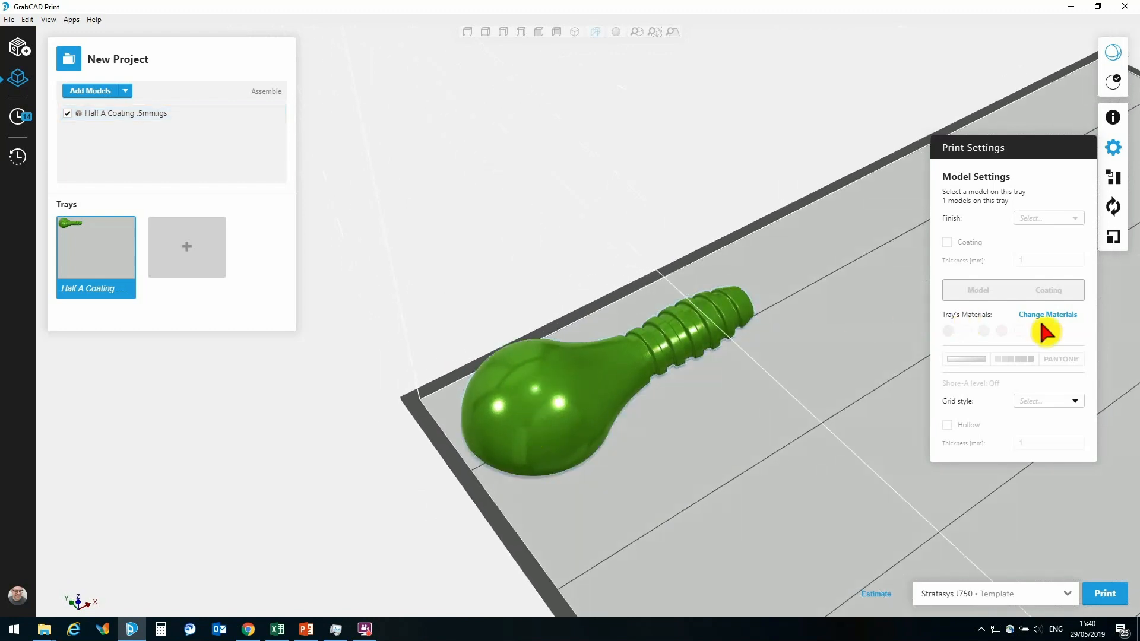
left_click(651, 363)
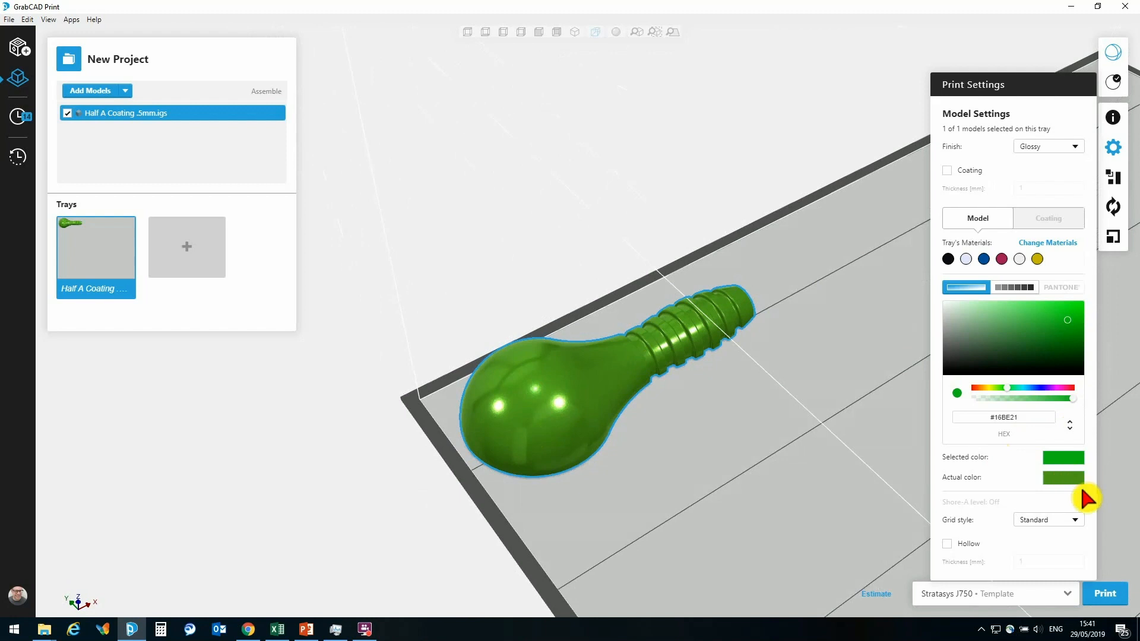
left_click(1045, 243)
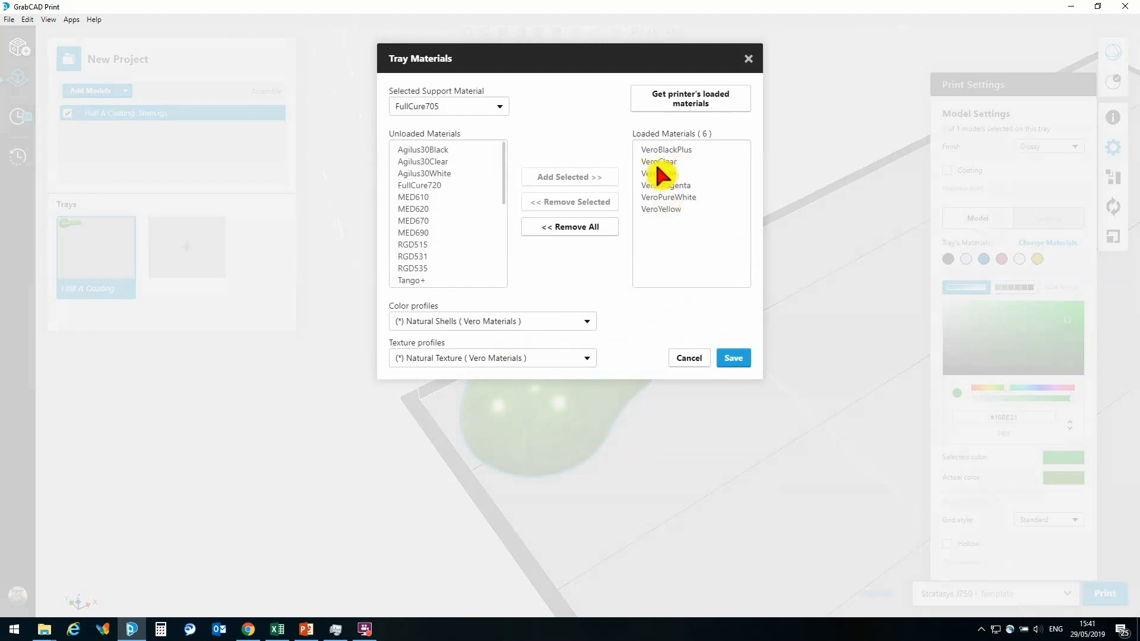
left_click(664, 211)
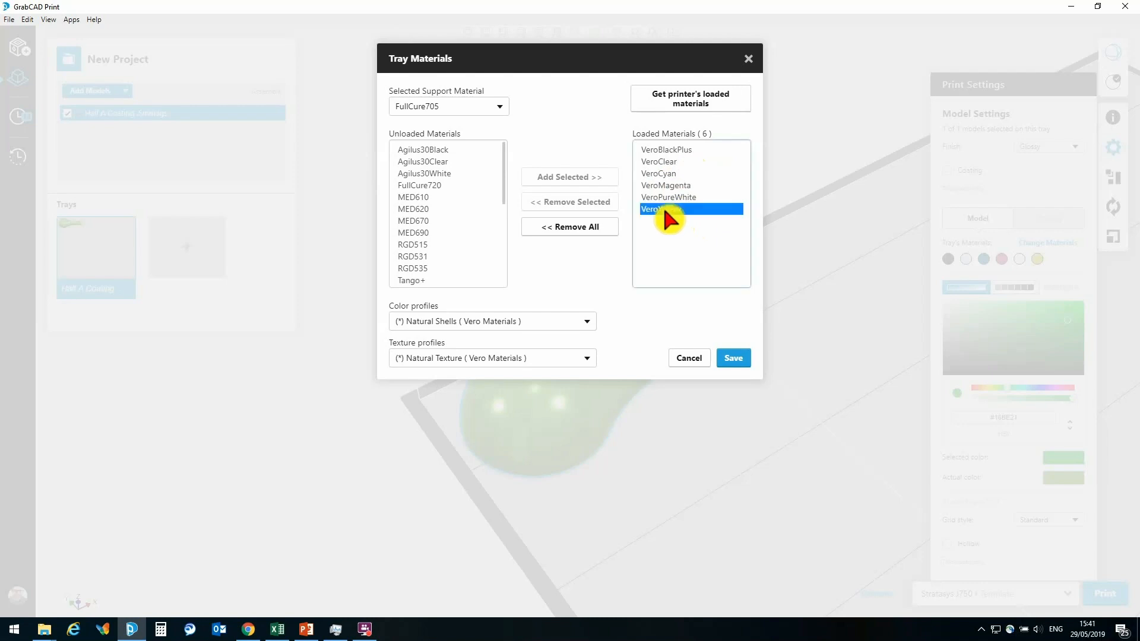
left_click(658, 173, "ctrl")
left_click(679, 185, "ctrl")
left_click(570, 202)
- Load VeroCyan-V, VeroMagenta-V and VeroYellow-V into the tray and save the tray materials
scroll(430, 243, "down", 3)
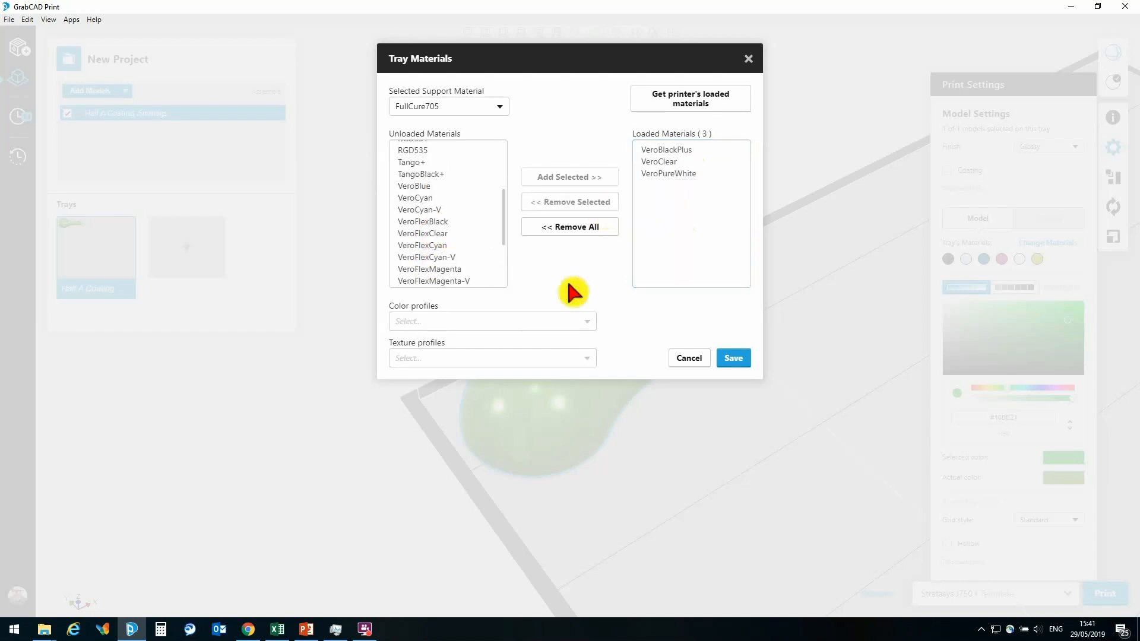
left_click(438, 211)
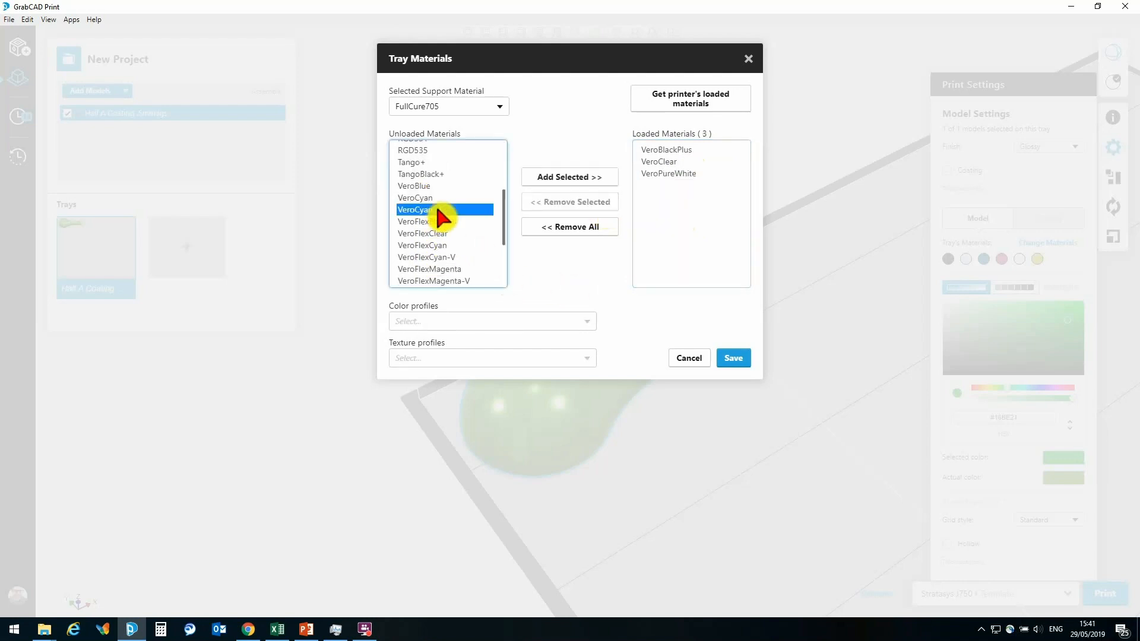
scroll(498, 238, "down", 2)
scroll(442, 216, "up", 1)
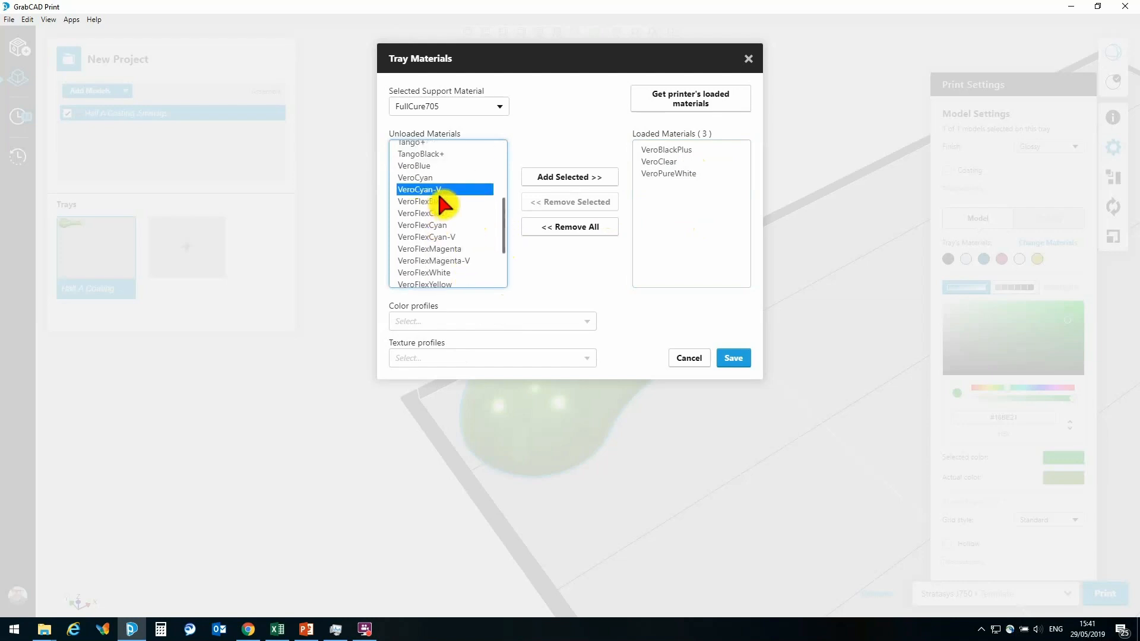
scroll(444, 238, "down", 3)
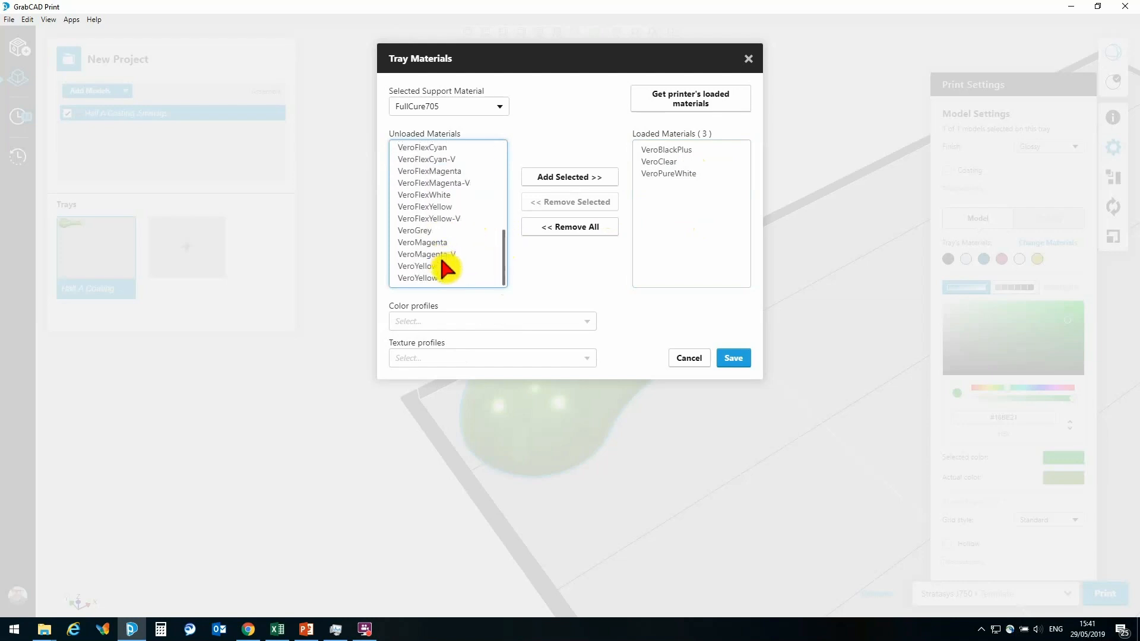
left_click(439, 254, "ctrl")
left_click(427, 278, "ctrl")
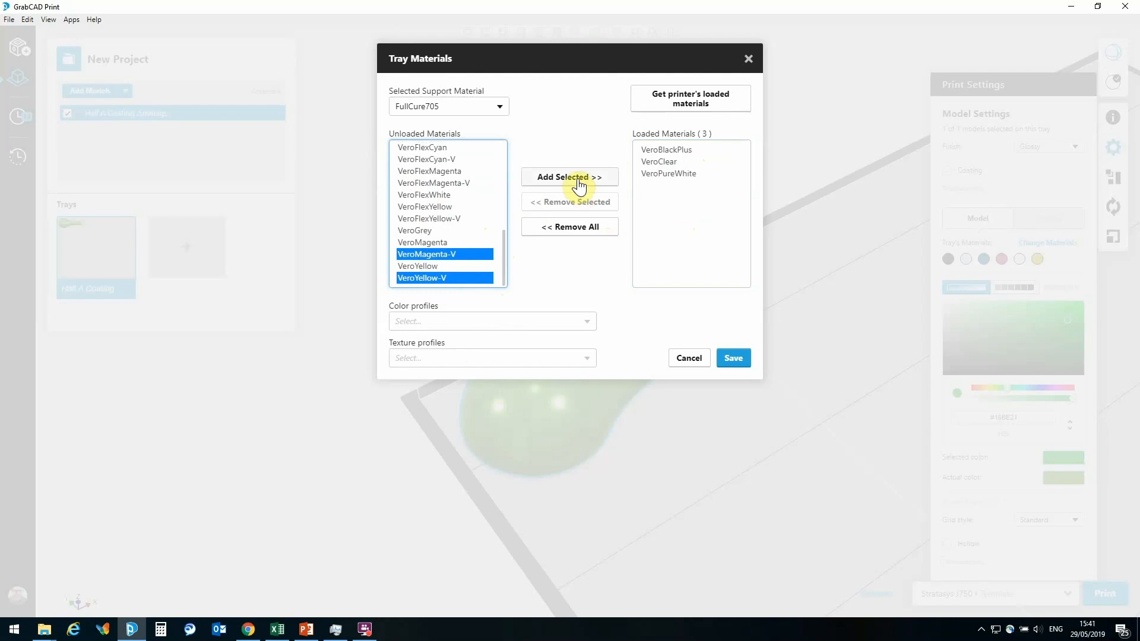
left_click(580, 178)
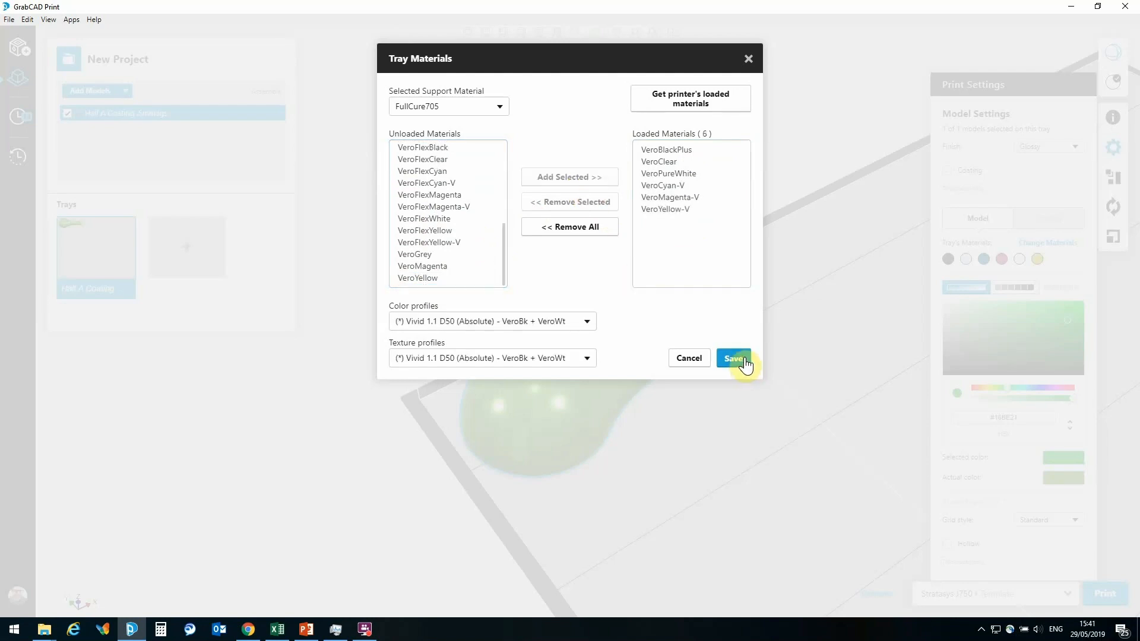
left_click(734, 359)
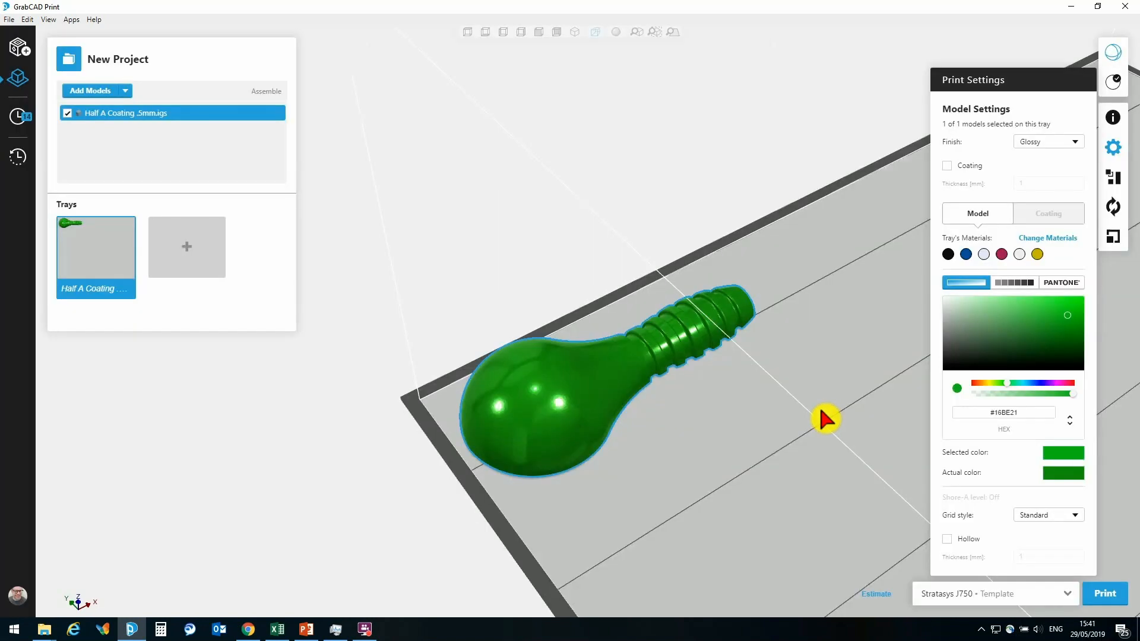
- Enable coating on the model and review the material settings of the model body and the coating
middle_click_drag(533, 466, 514, 440)
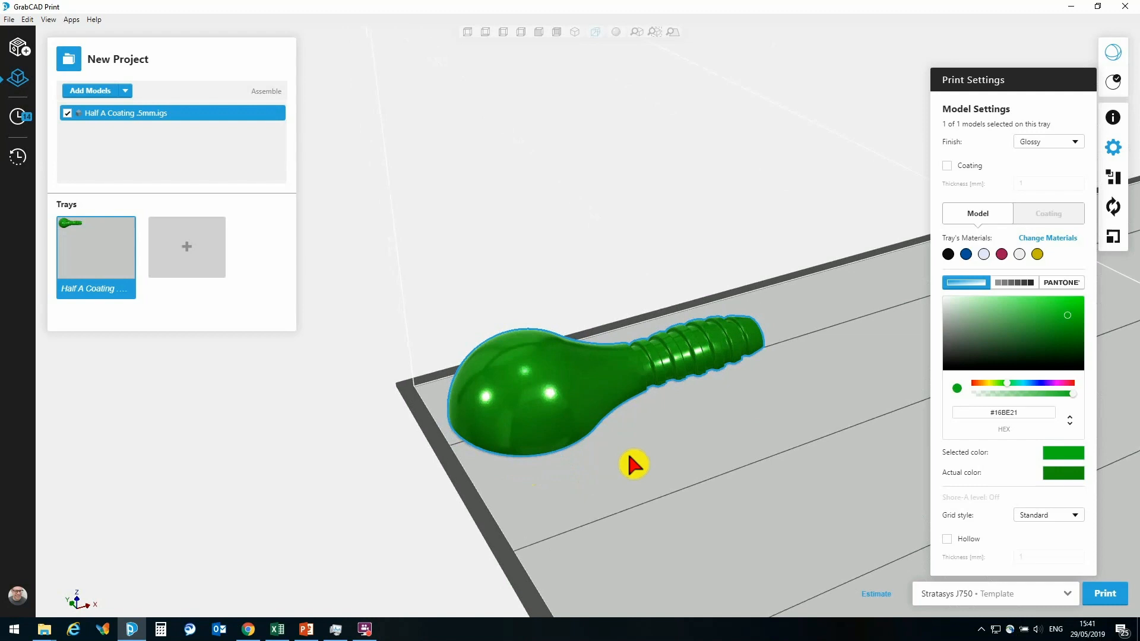
middle_click_drag(594, 459, 611, 435)
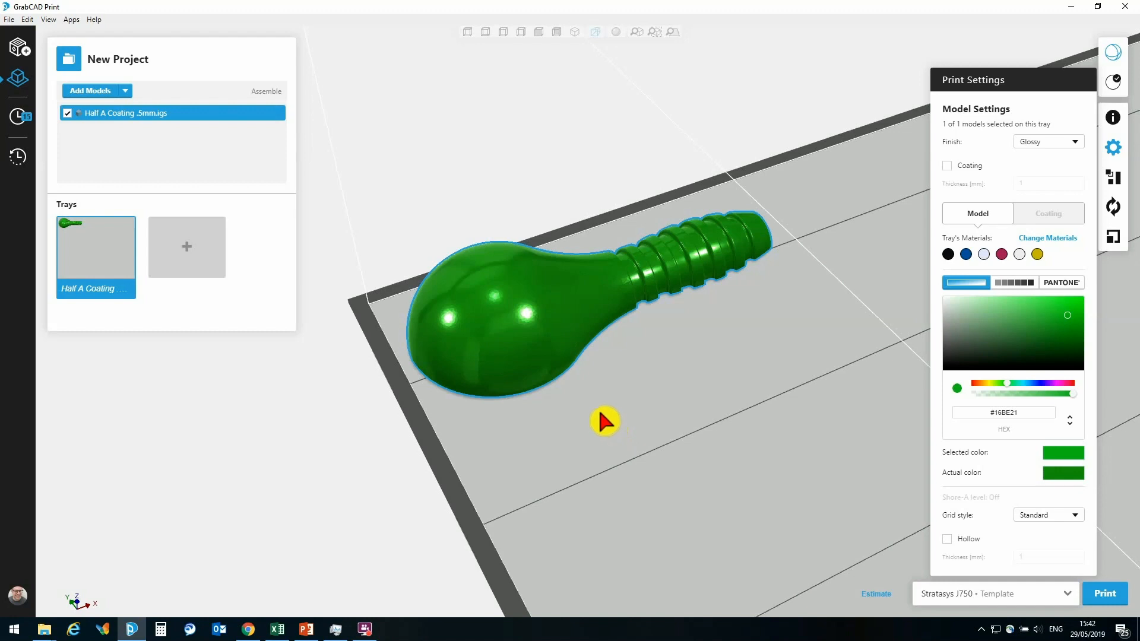
left_click(947, 167)
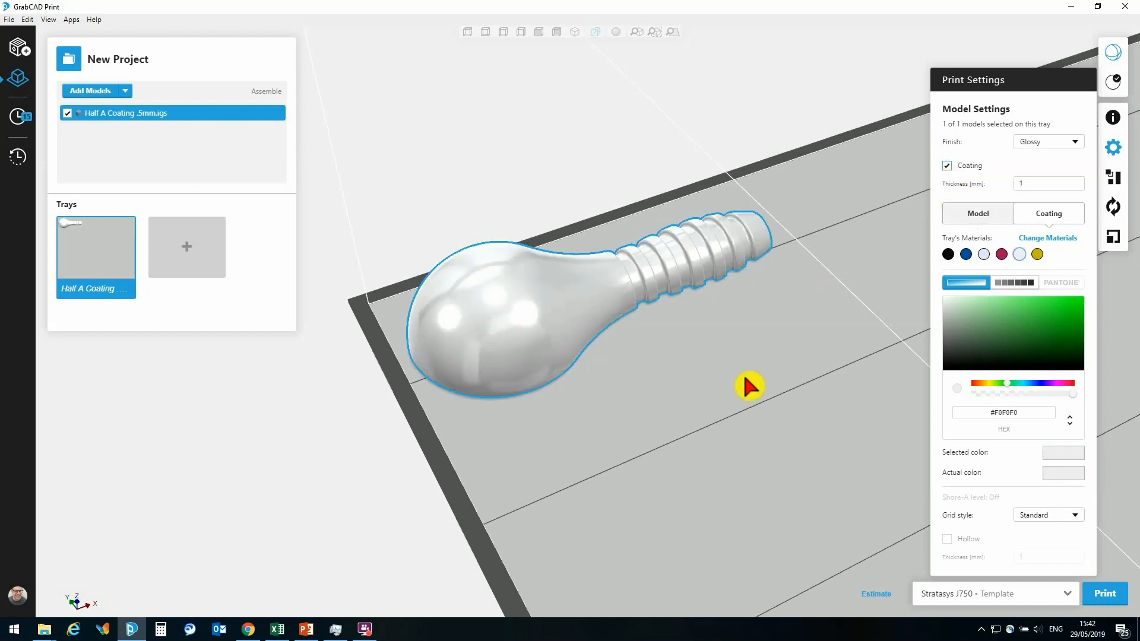
left_click(972, 223)
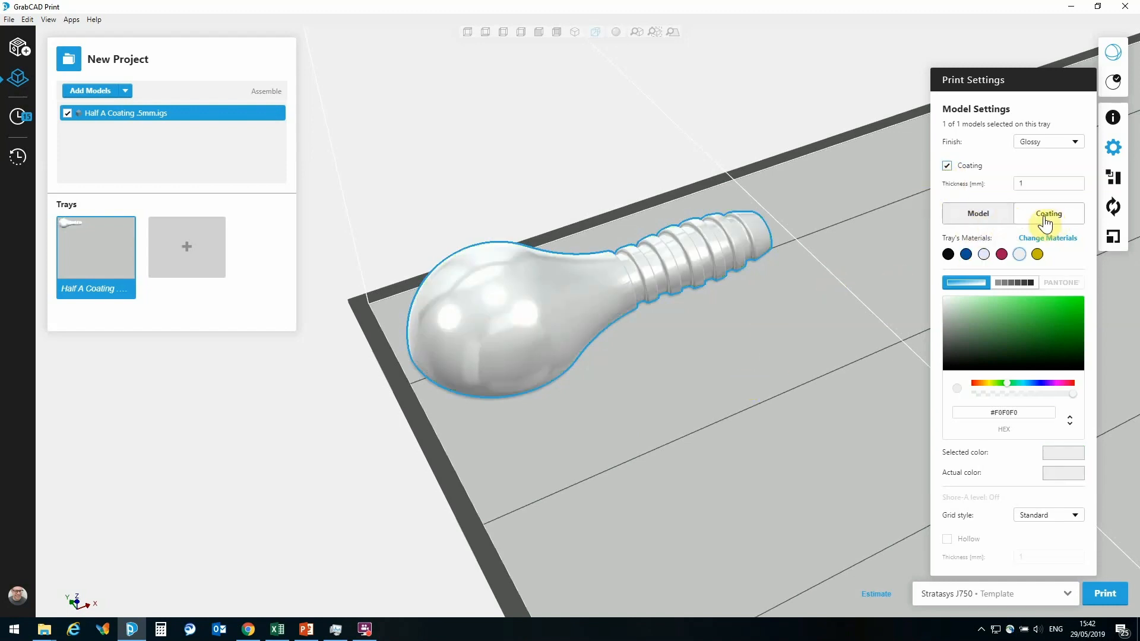
left_click(985, 228)
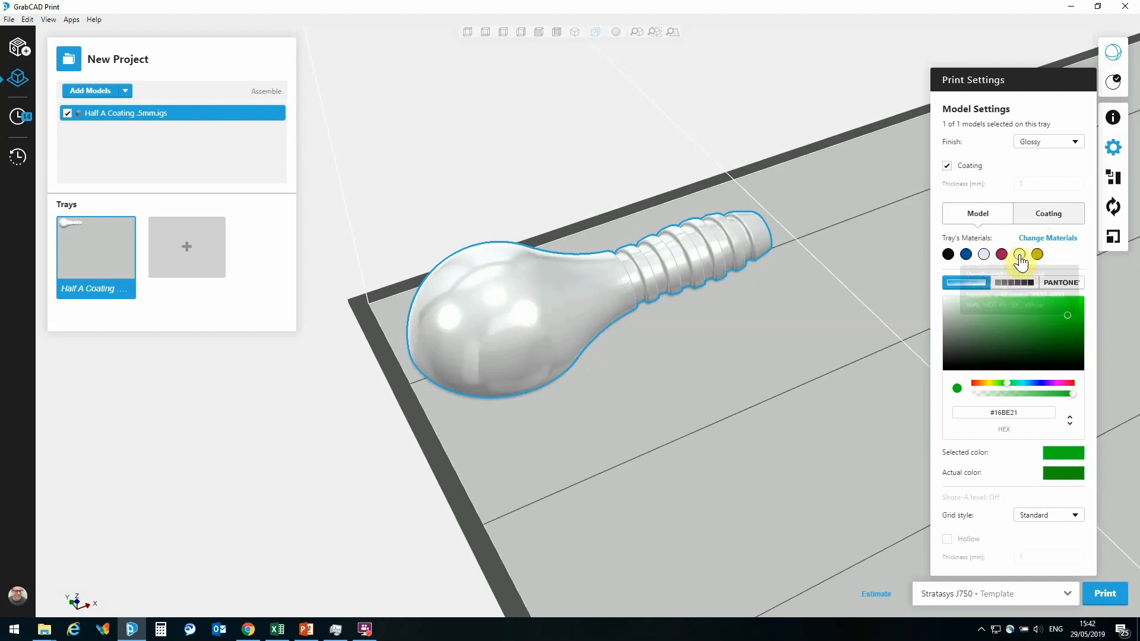
left_click(1019, 256)
left_click(1048, 214)
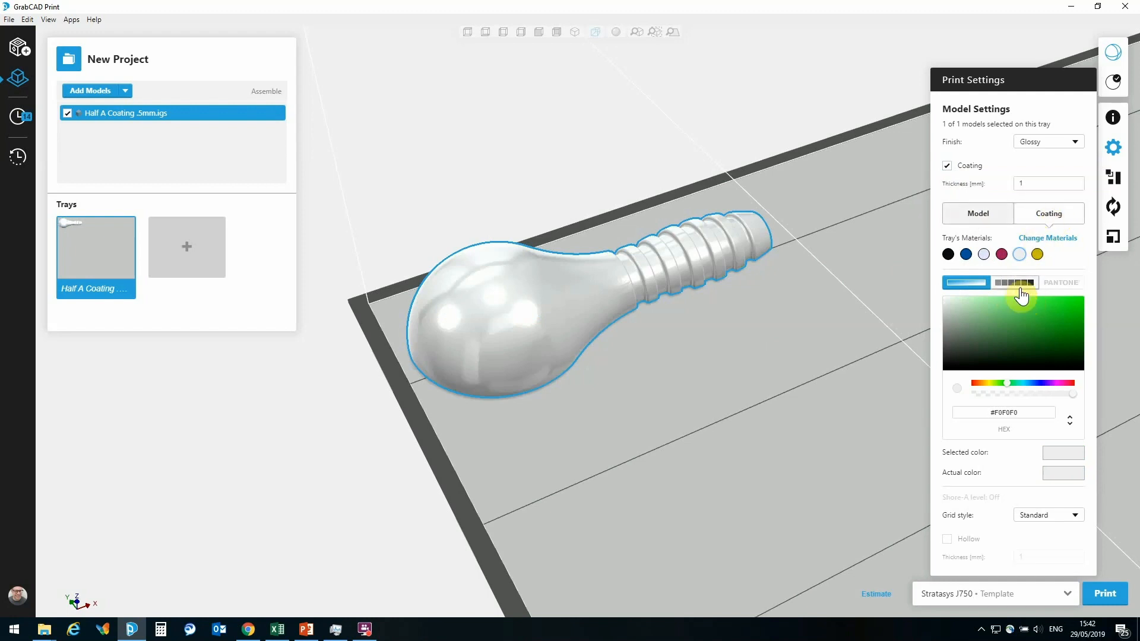
- Compare the coating's digital-material palette with its colour picker, viewing the colour as RGB values
left_click(1019, 286)
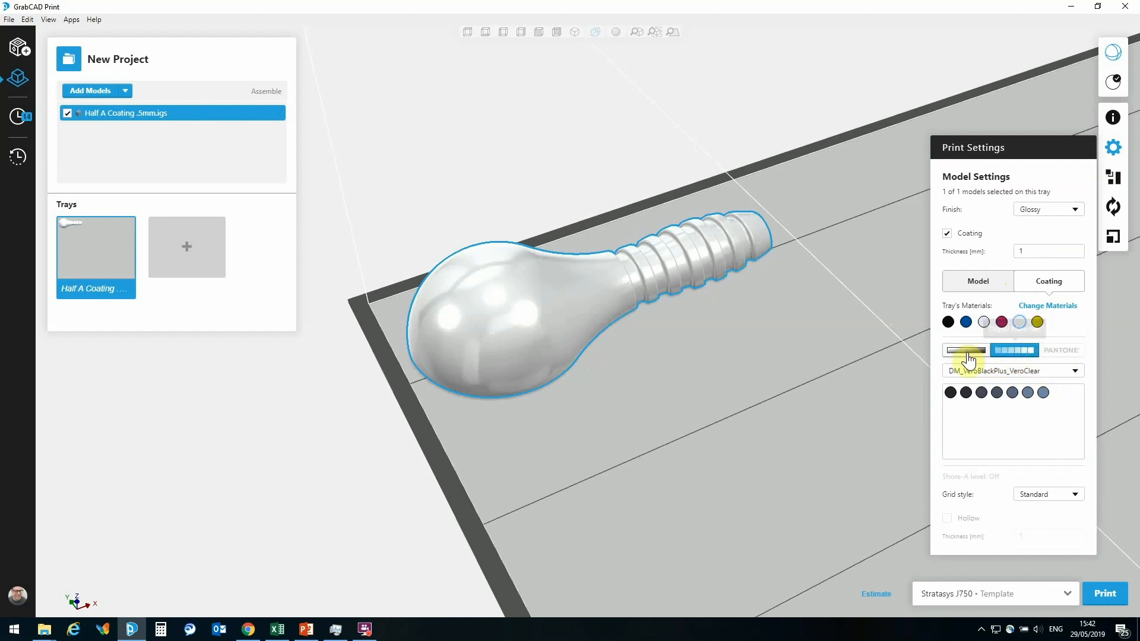
left_click(967, 351)
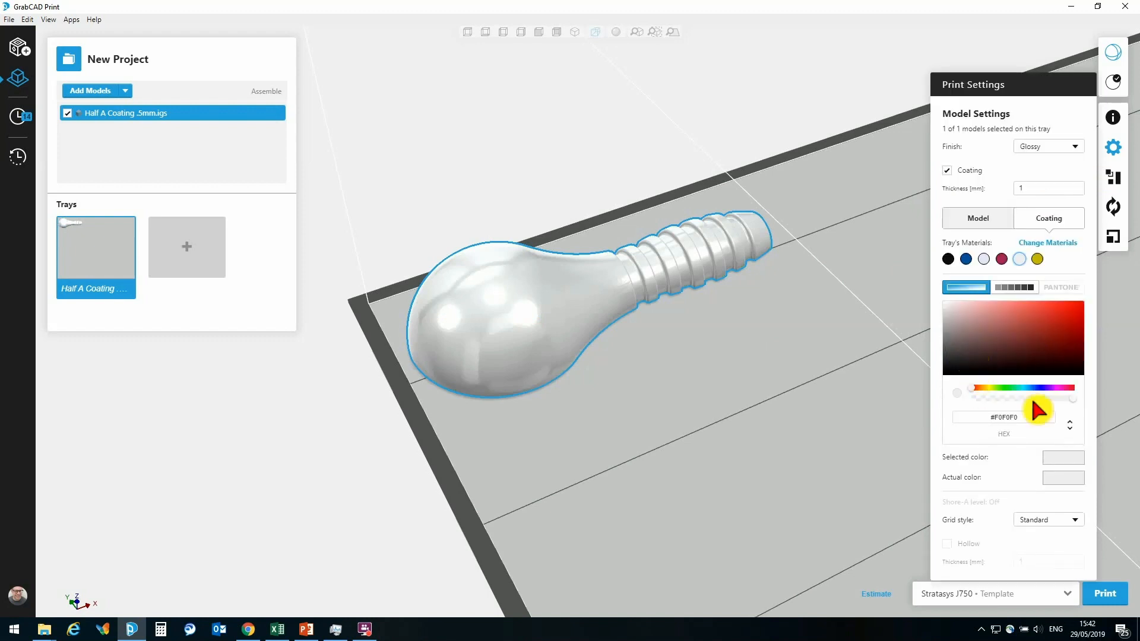
left_click(1070, 424)
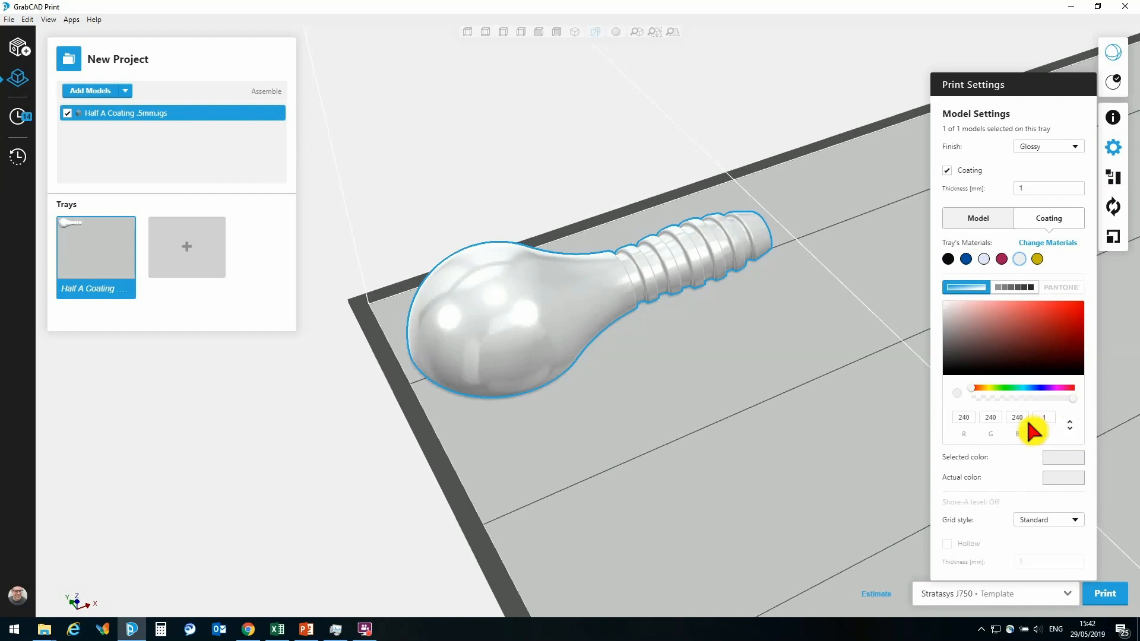
left_click(1012, 293)
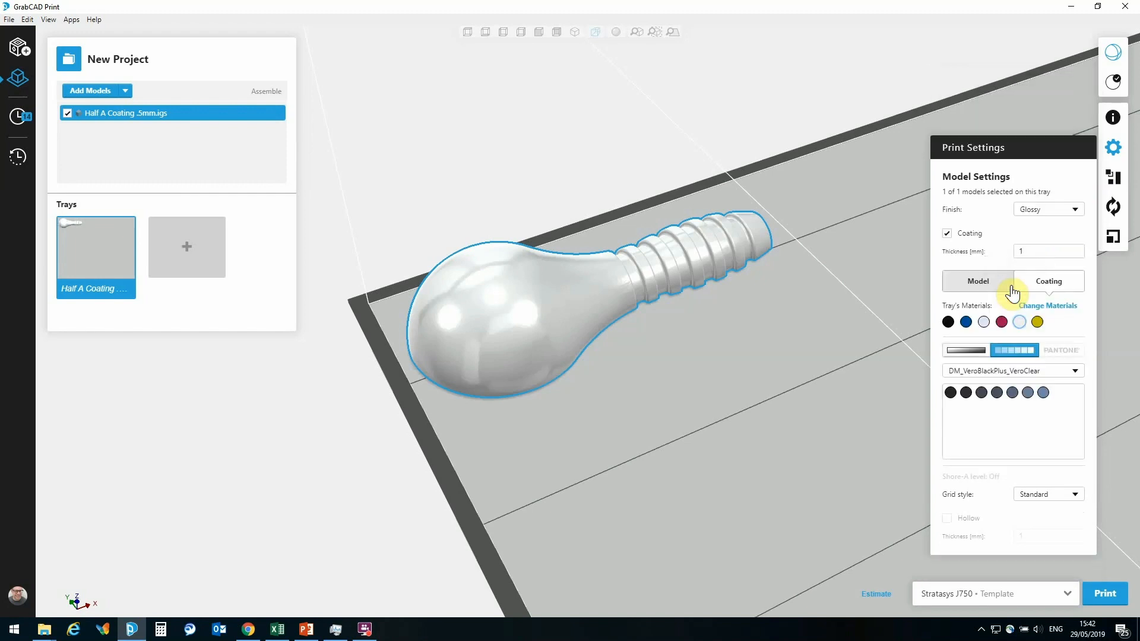
- Examine the digital-material combinations available for the coating with the loaded Vero and Vero Vivid materials
left_click(1073, 371)
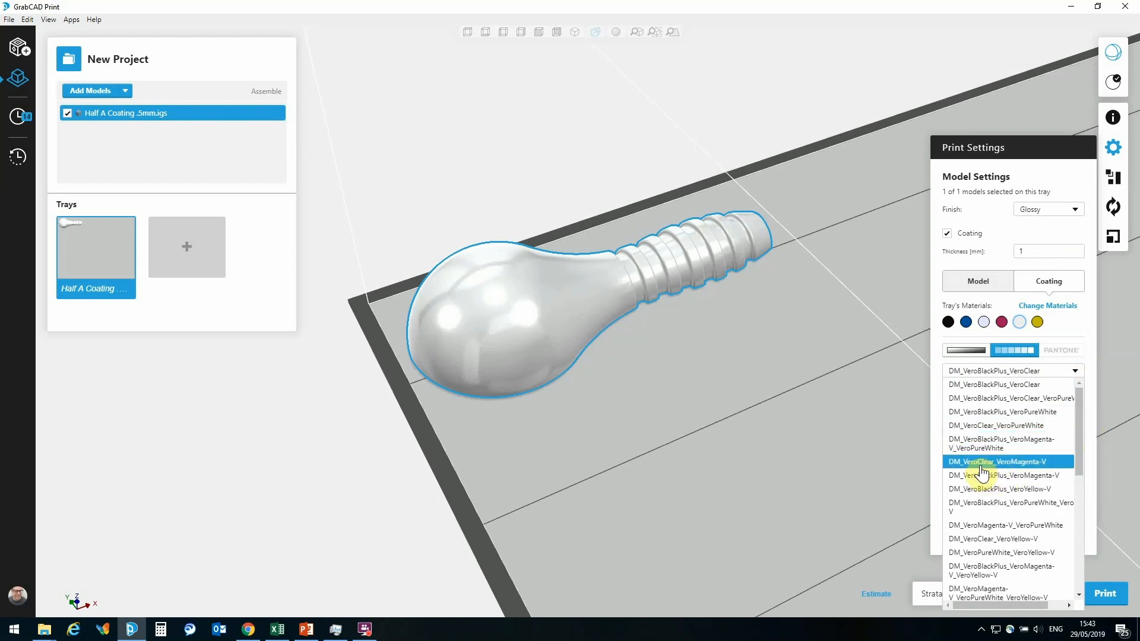
scroll(985, 477, "down", 3)
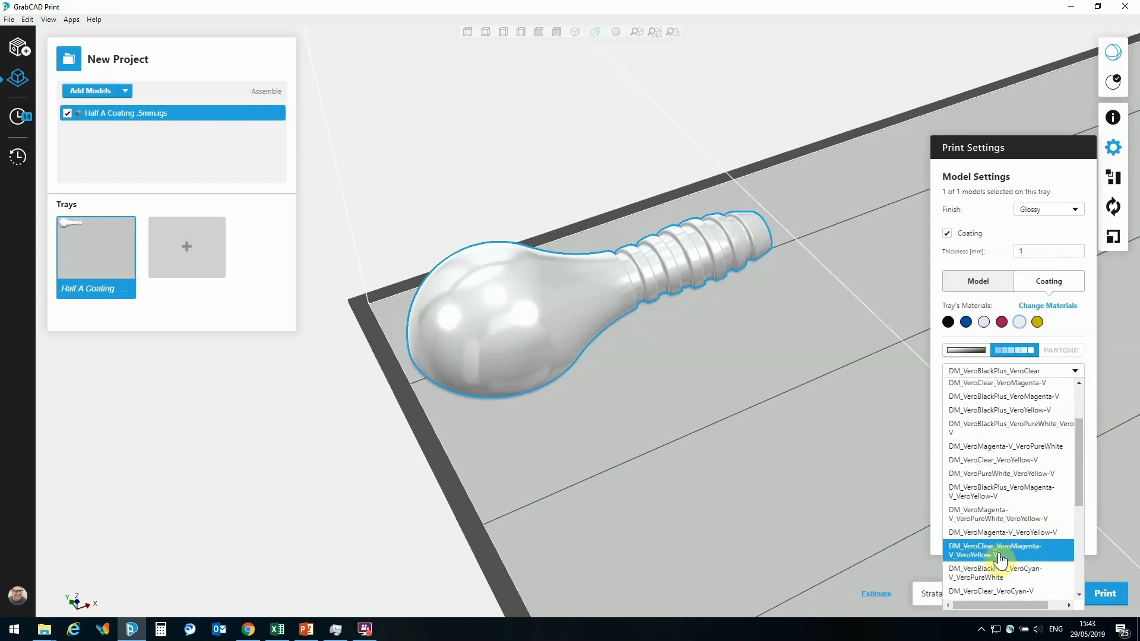
scroll(1002, 562, "down", 5)
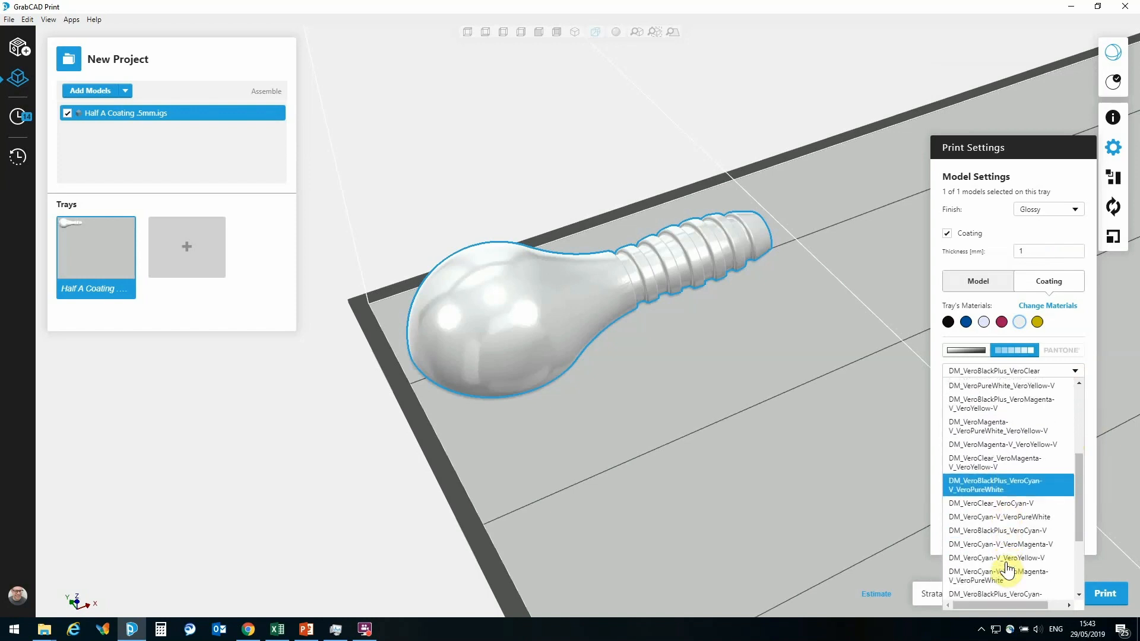
scroll(1008, 569, "down", 4)
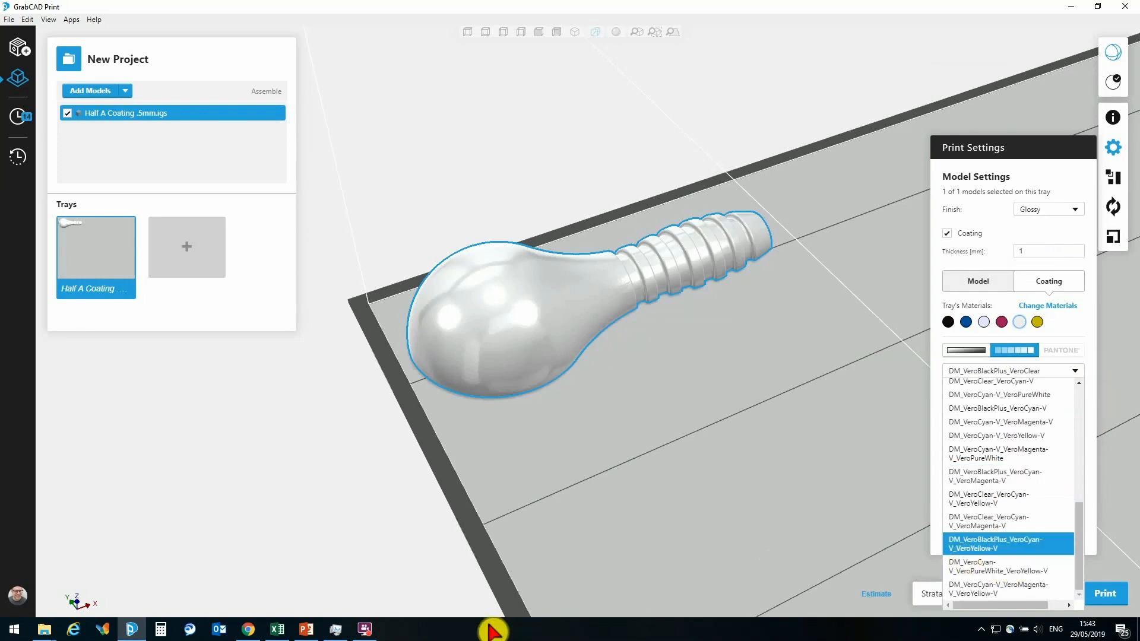
left_click(365, 632)
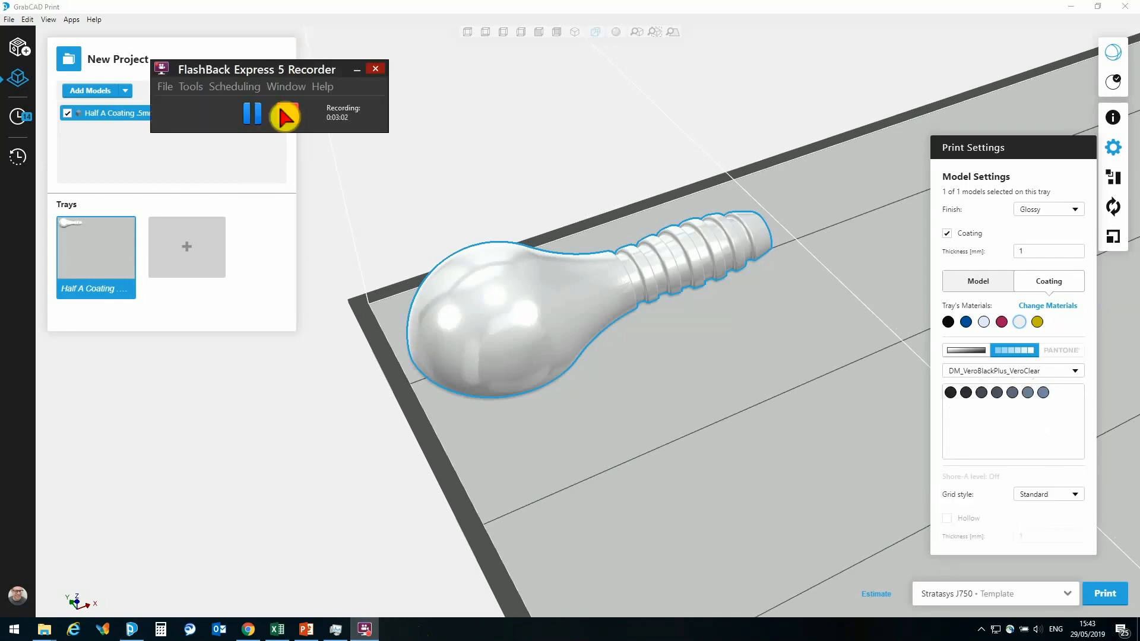
left_click(1076, 374)
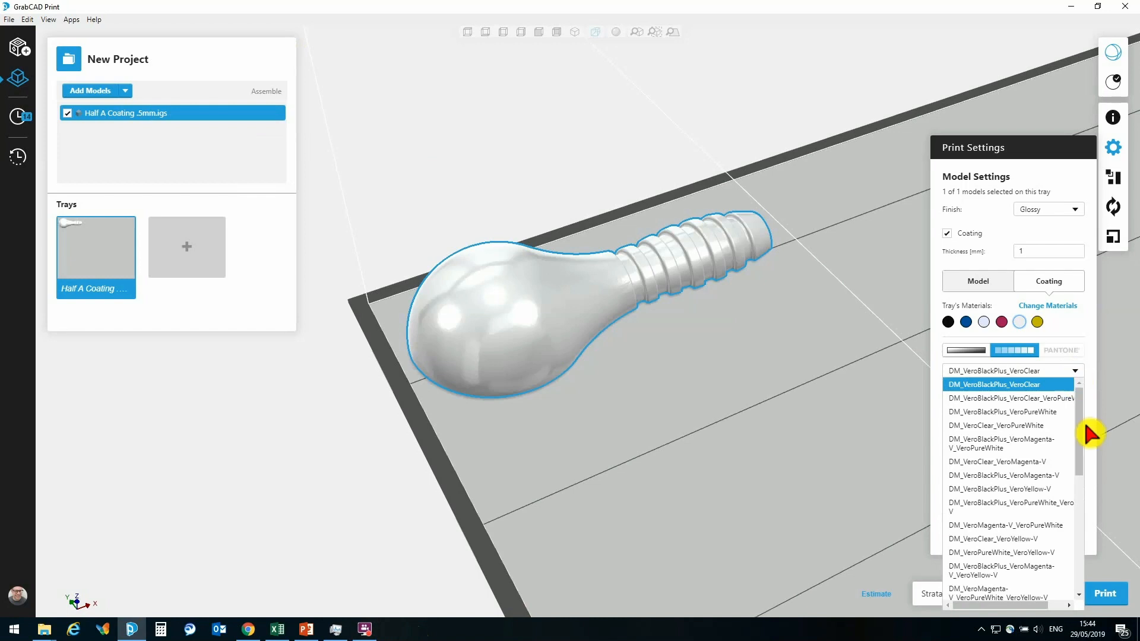
scroll(1038, 445, "down", 1)
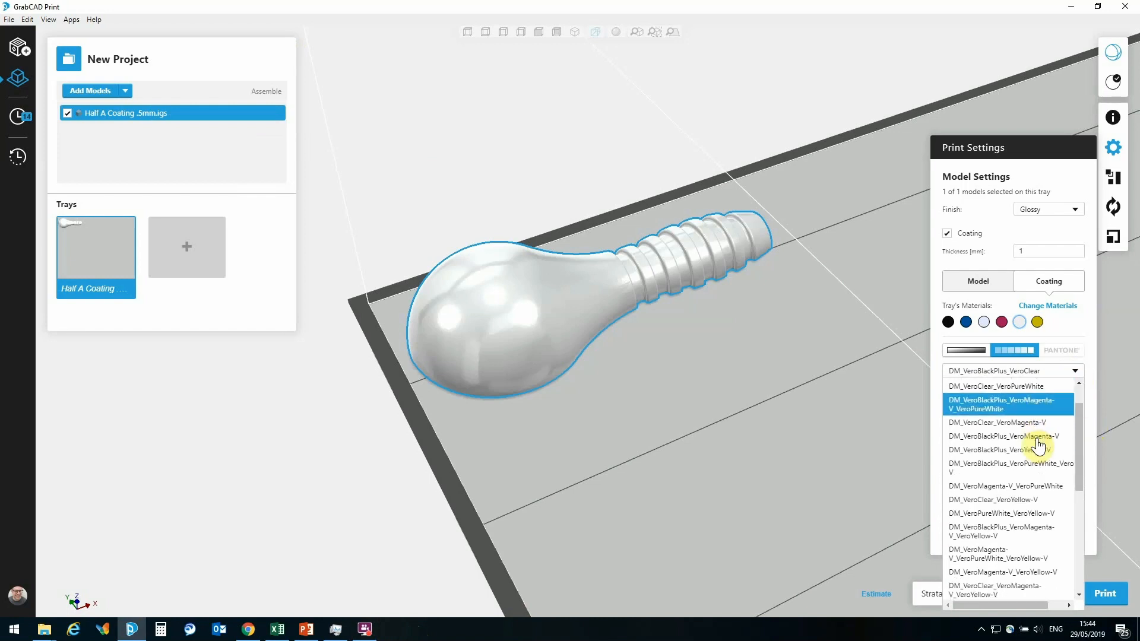
scroll(1038, 445, "down", 2)
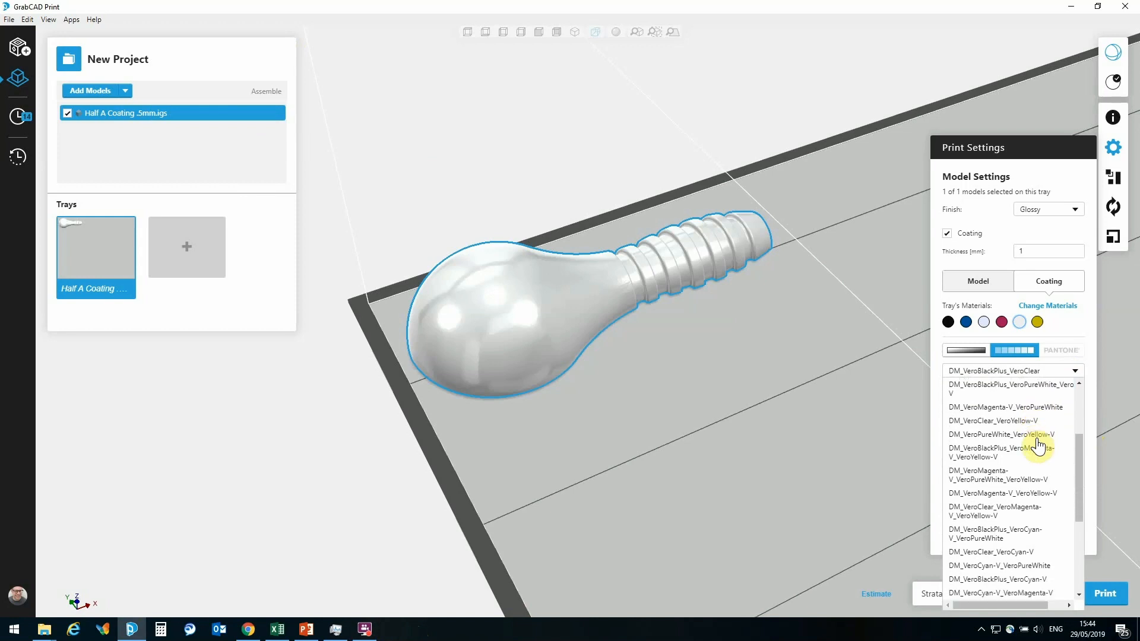
scroll(1038, 445, "down", 3)
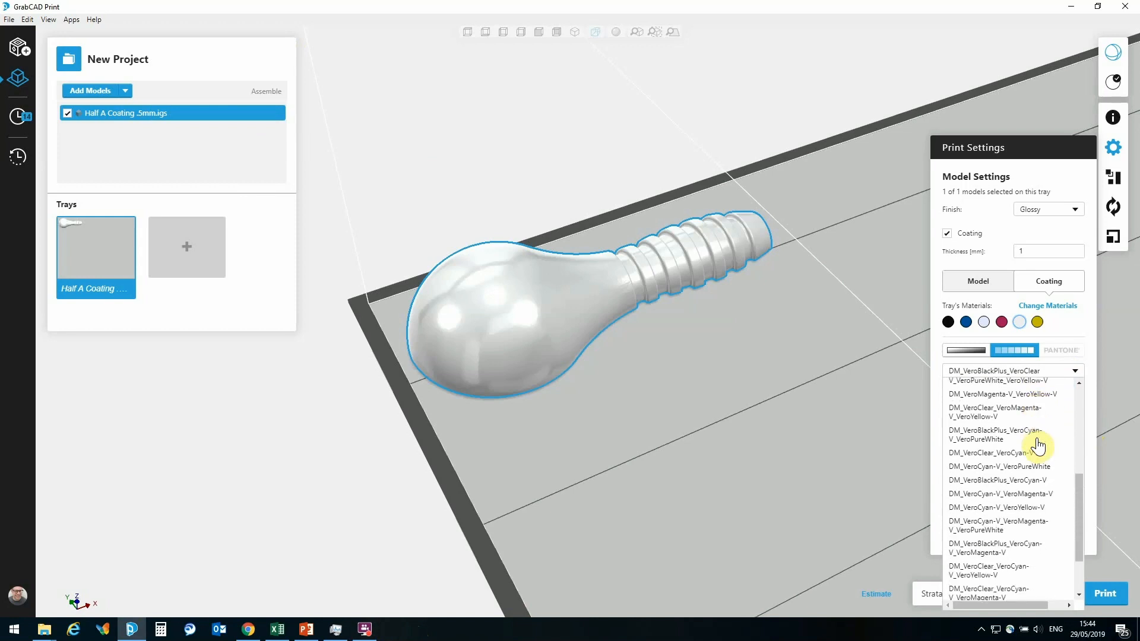
scroll(1038, 446, "down", 1)
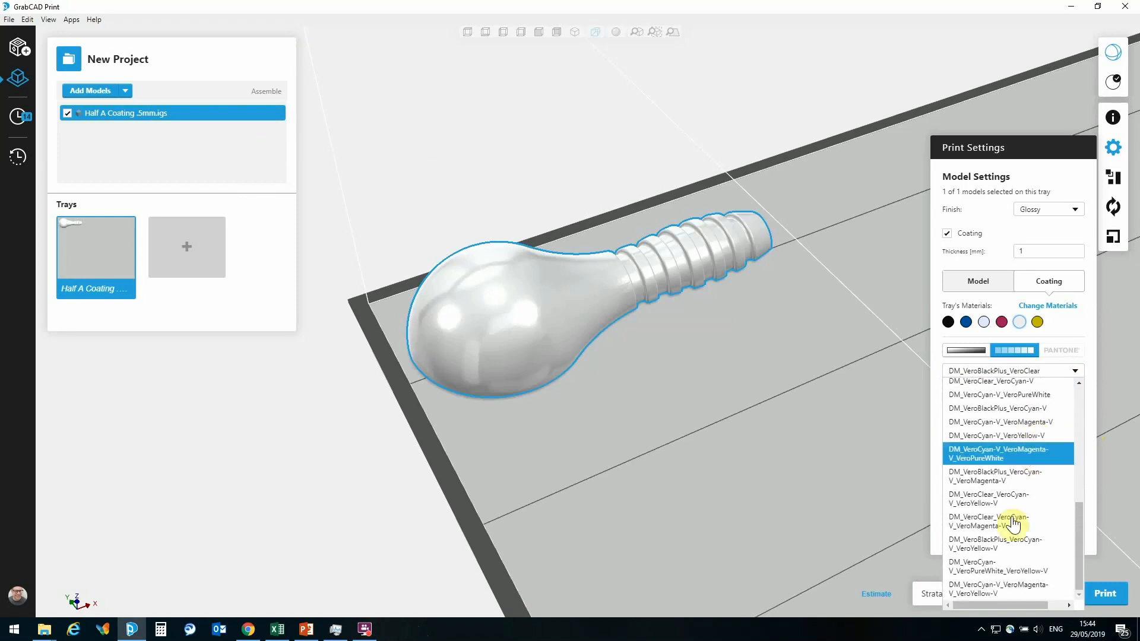
scroll(1016, 532, "up", 3)
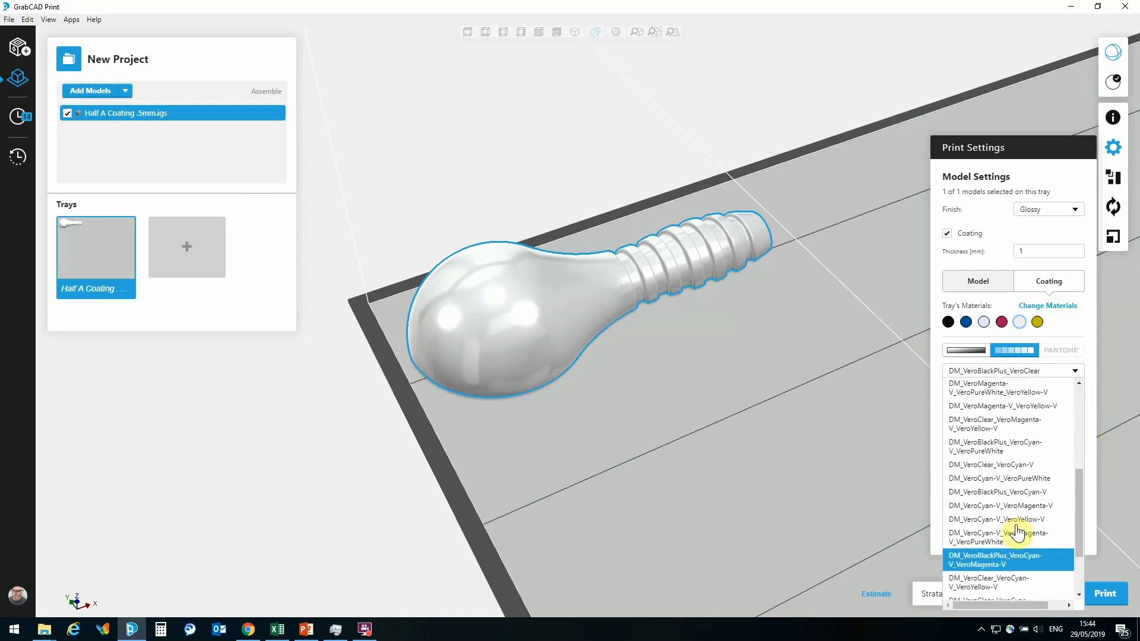
scroll(1016, 532, "up", 2)
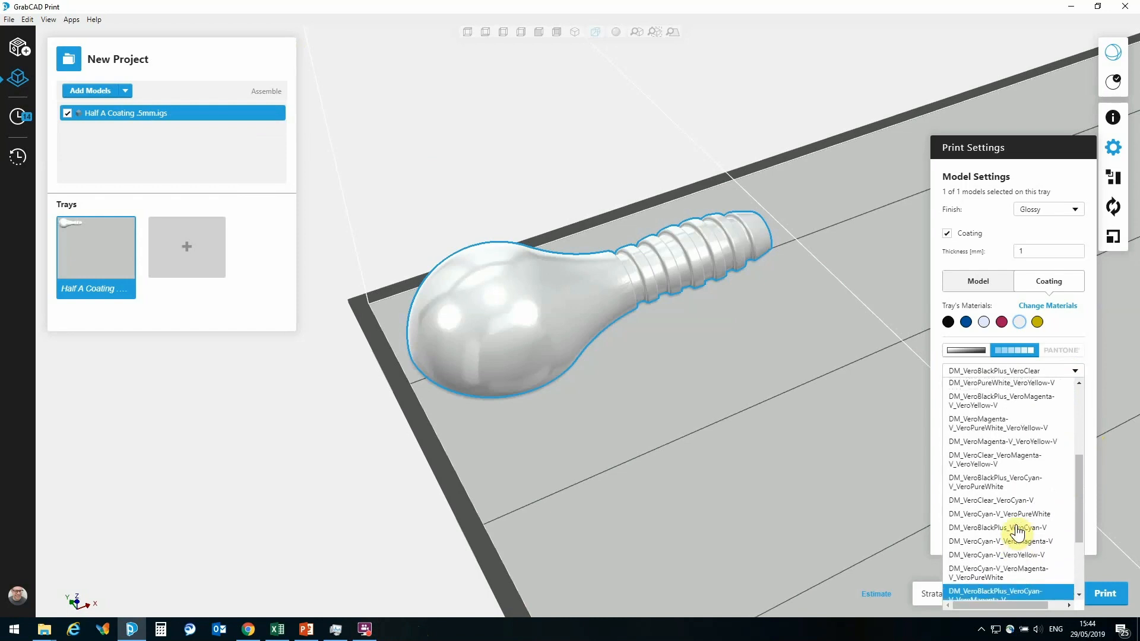
scroll(1017, 532, "up", 1)
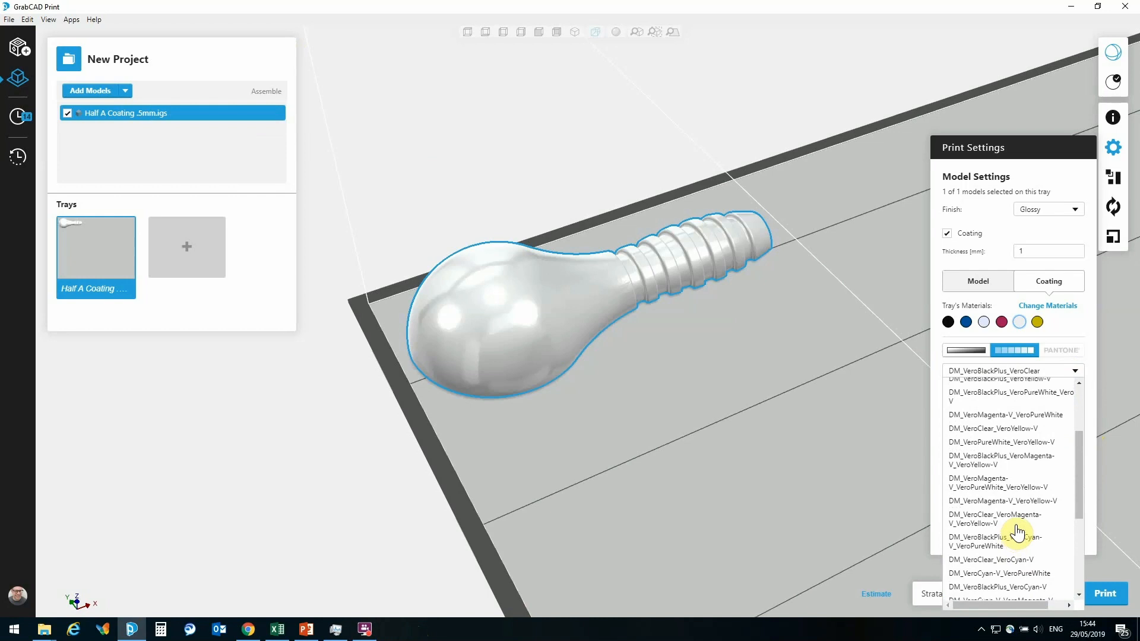
scroll(1016, 532, "up", 1)
scroll(1016, 532, "up", 4)
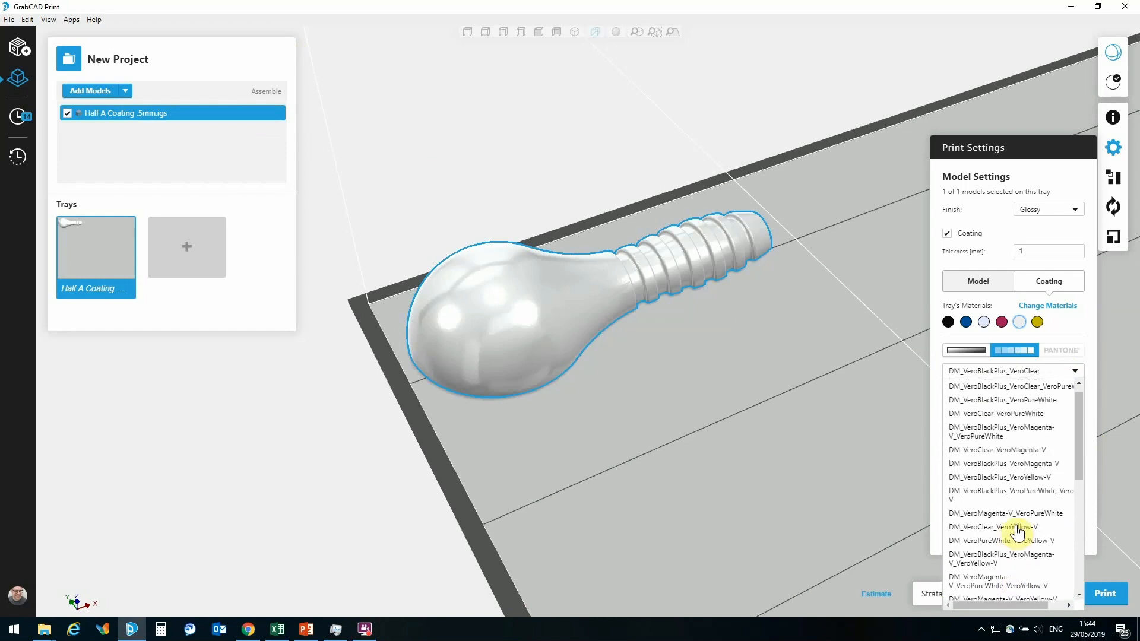
scroll(1016, 533, "up", 1)
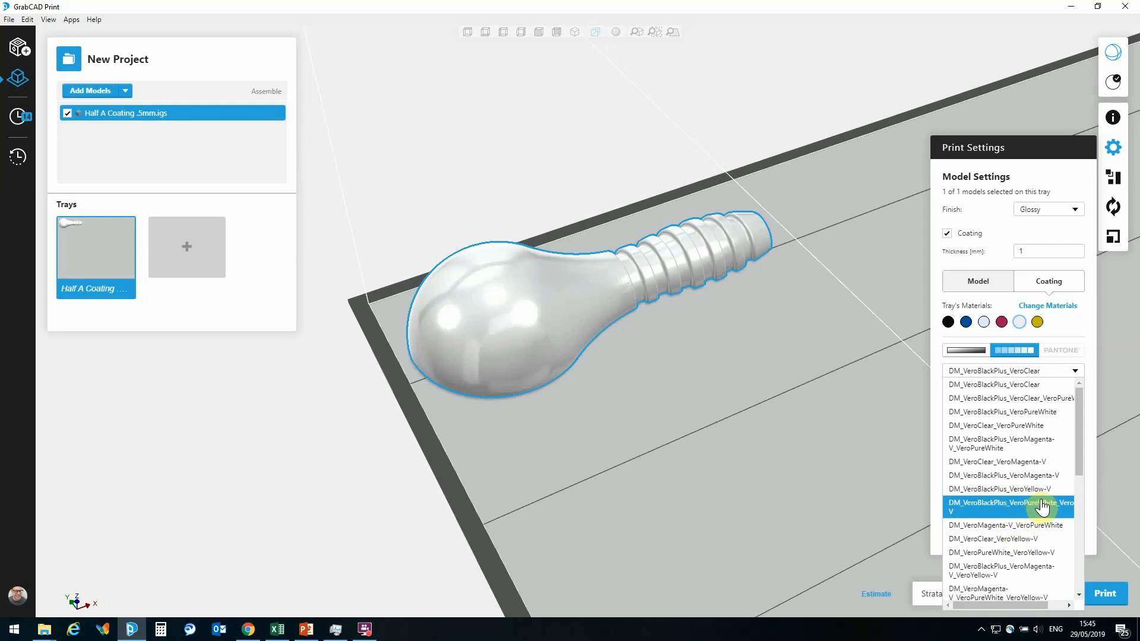
- Choose the DM_VeroCyan-V_VeroYellow-V combination for the coating and apply its fourth shade, the mid green
scroll(1042, 508, "down", 1)
scroll(1042, 507, "down", 1)
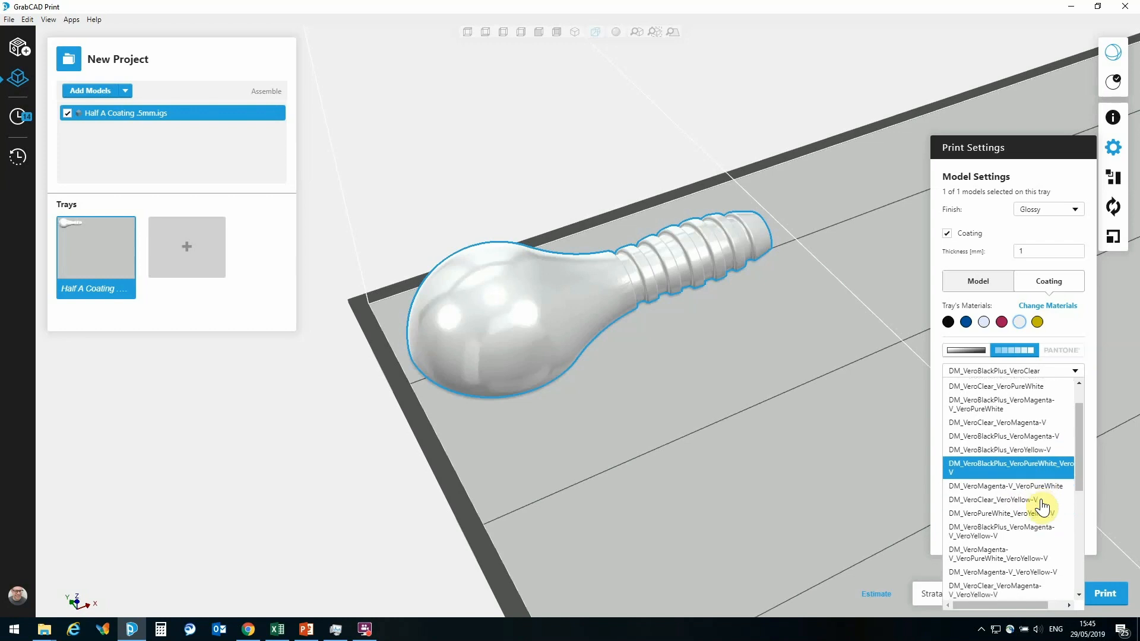
scroll(1041, 508, "down", 5)
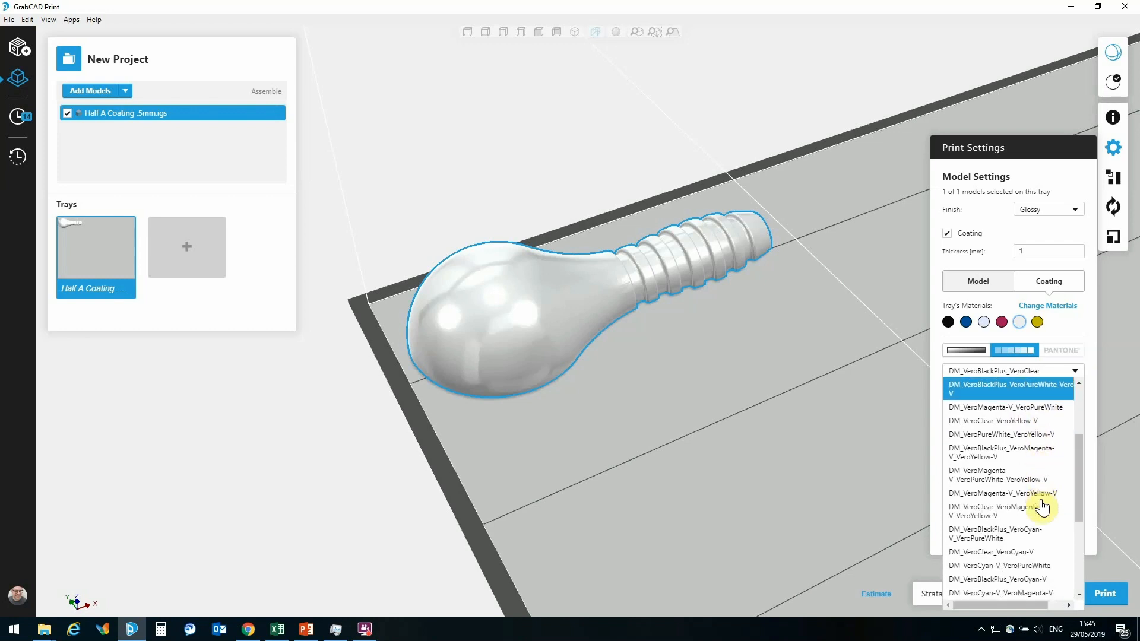
scroll(1042, 508, "down", 4)
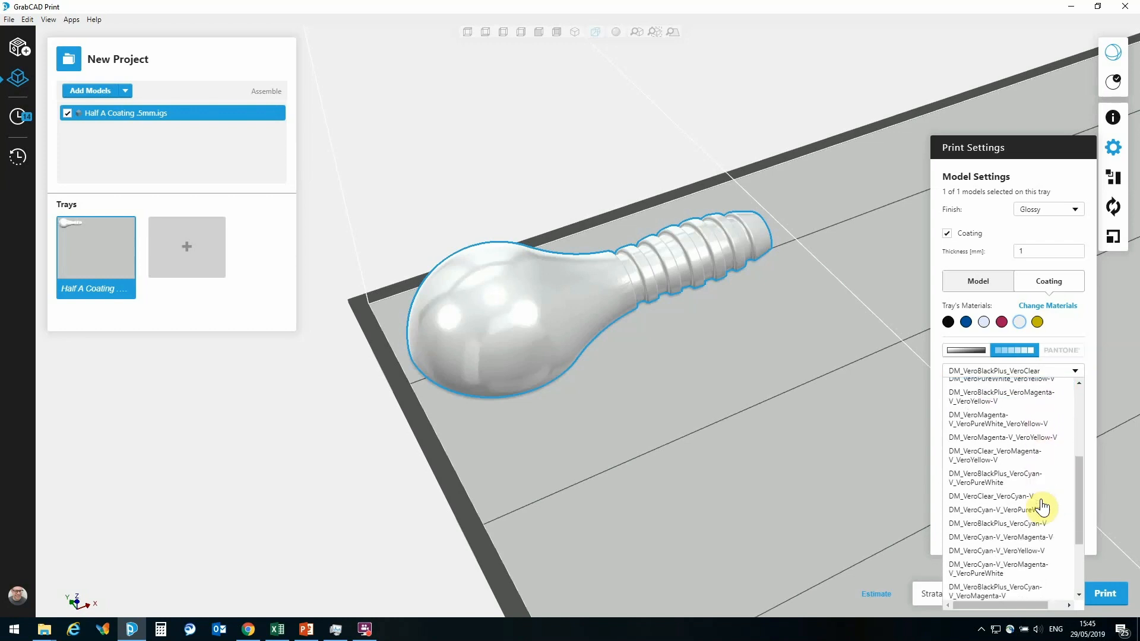
scroll(1042, 508, "down", 4)
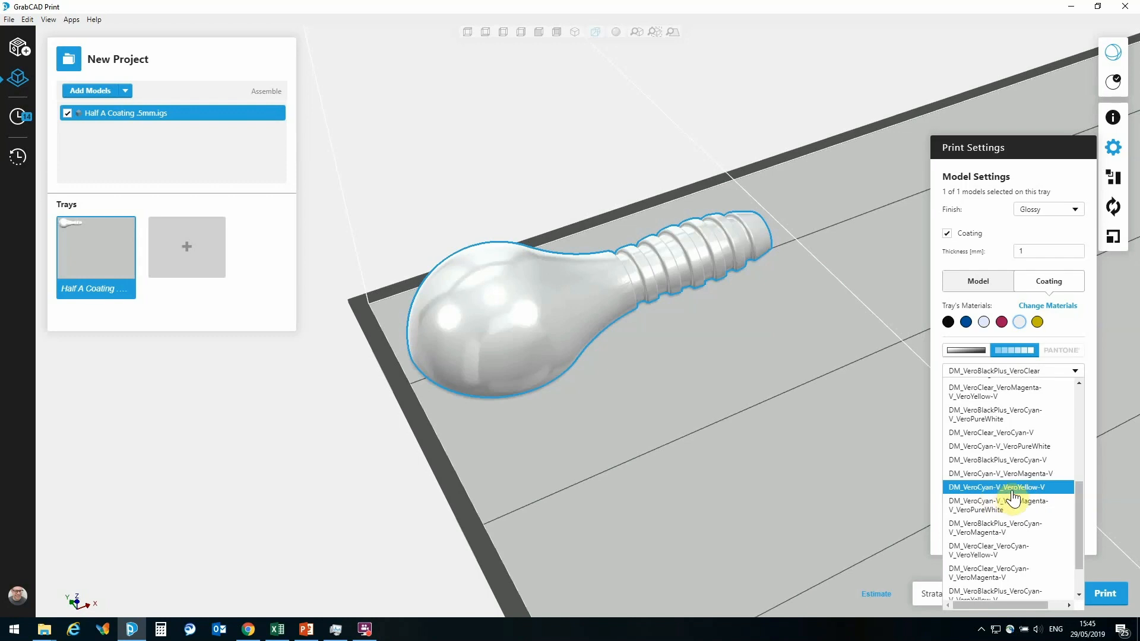
left_click(1018, 487)
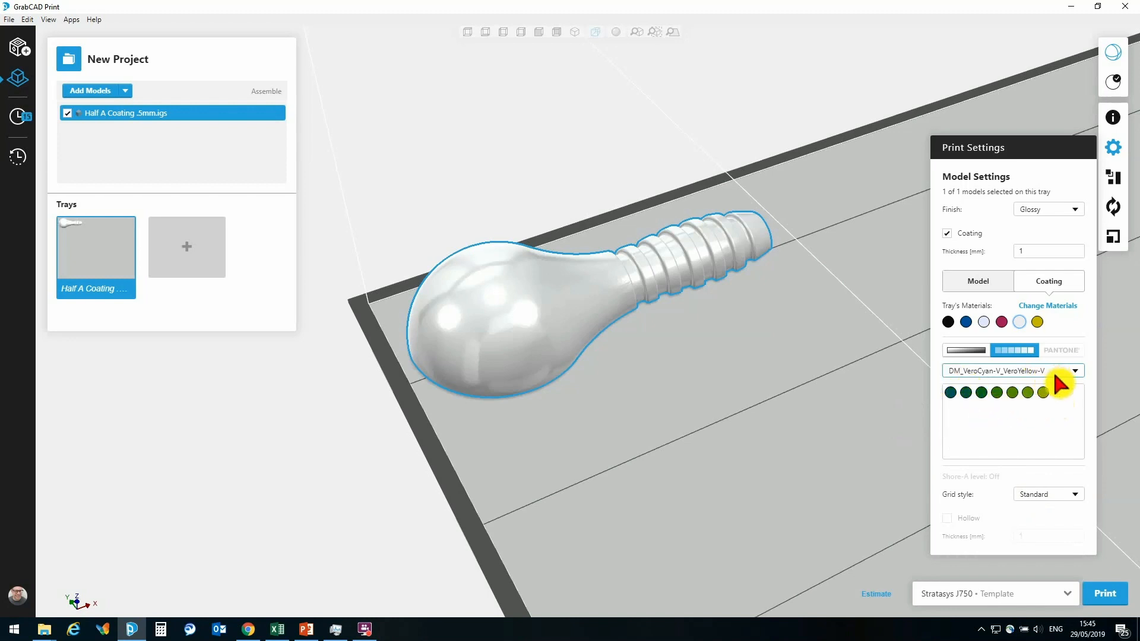
left_click(997, 392)
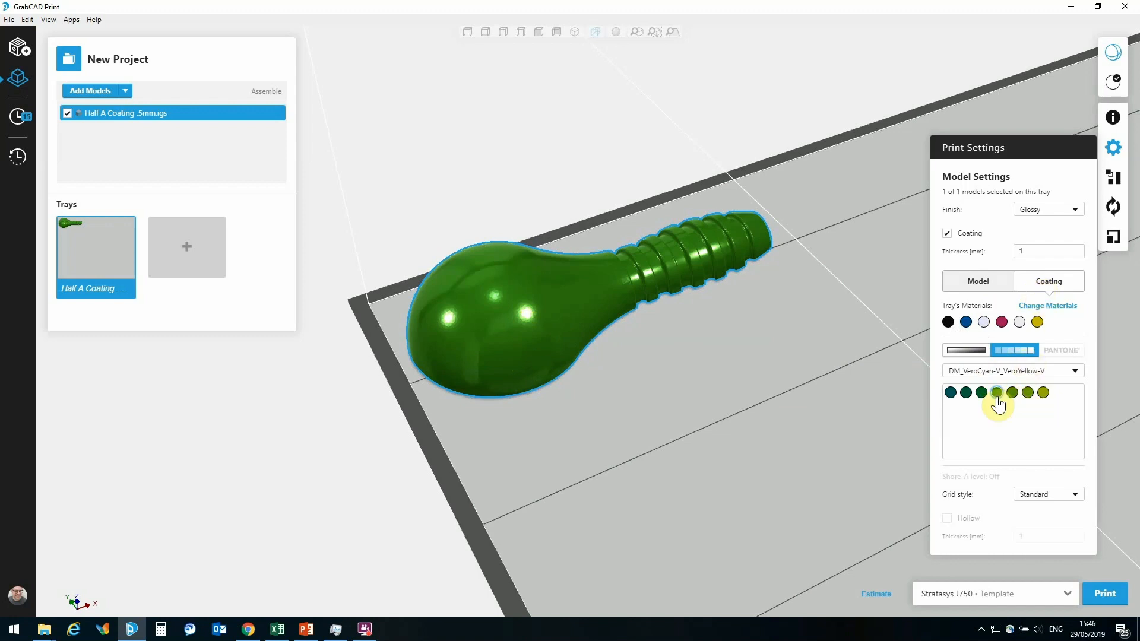
- Check the model body's material settings and set the coating thickness to 0.75 mm
left_click(977, 283)
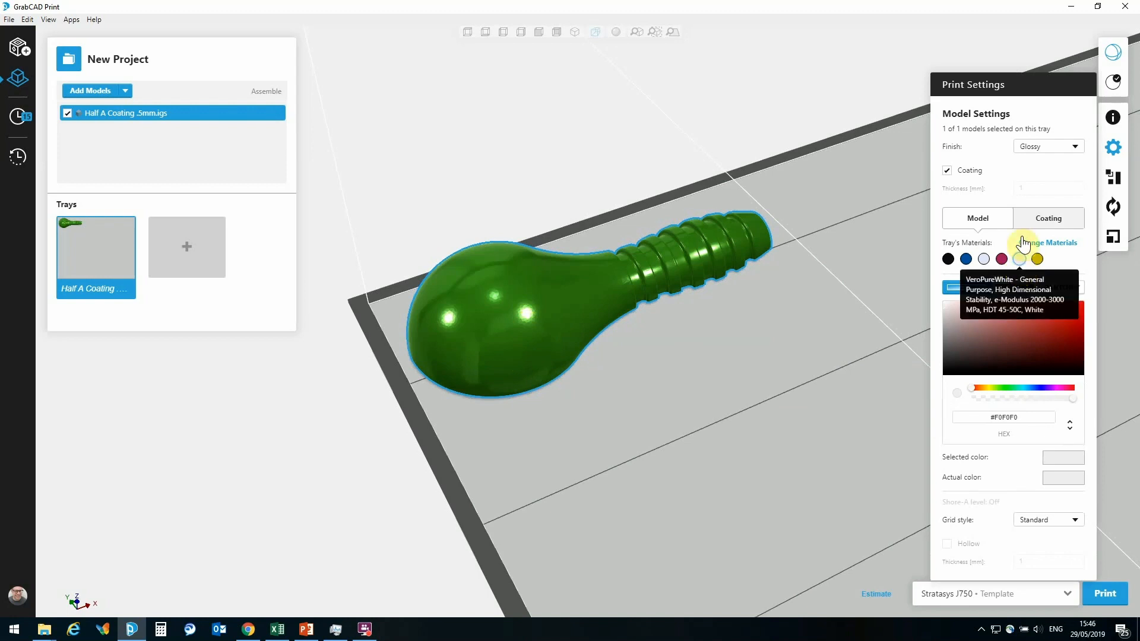
left_click(1042, 219)
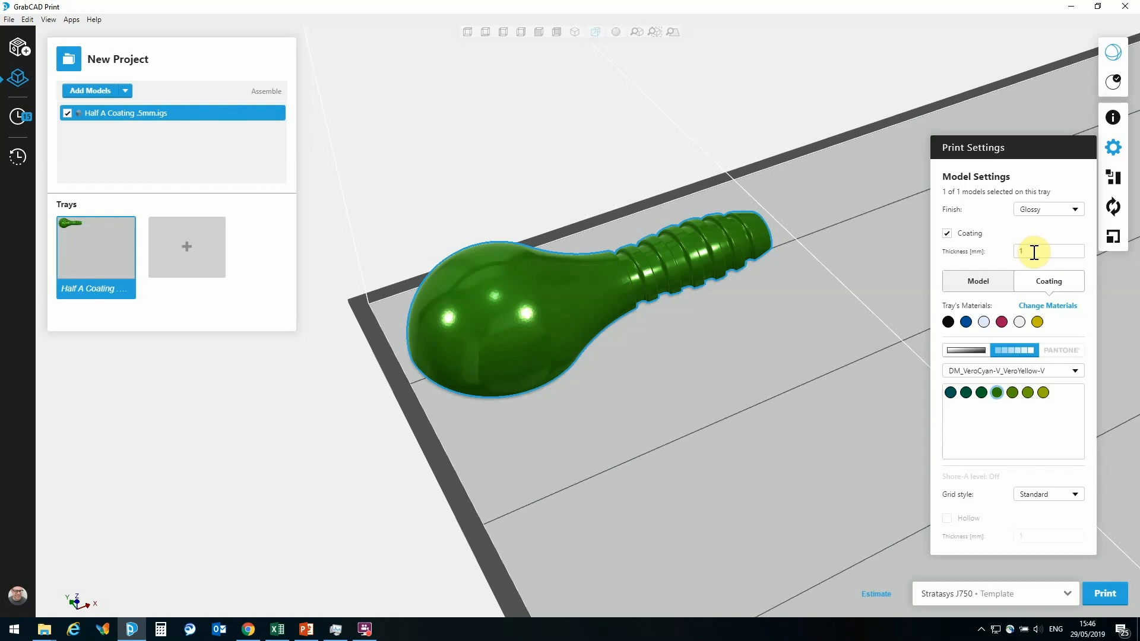
right_click_drag(554, 247, 486, 315)
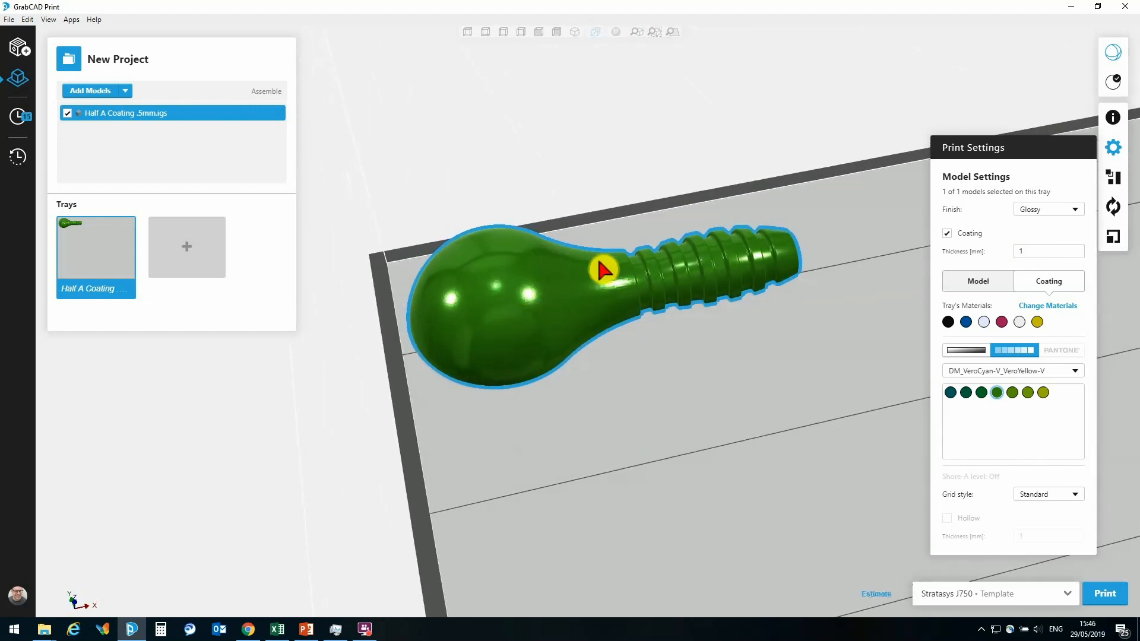
left_click(1028, 250)
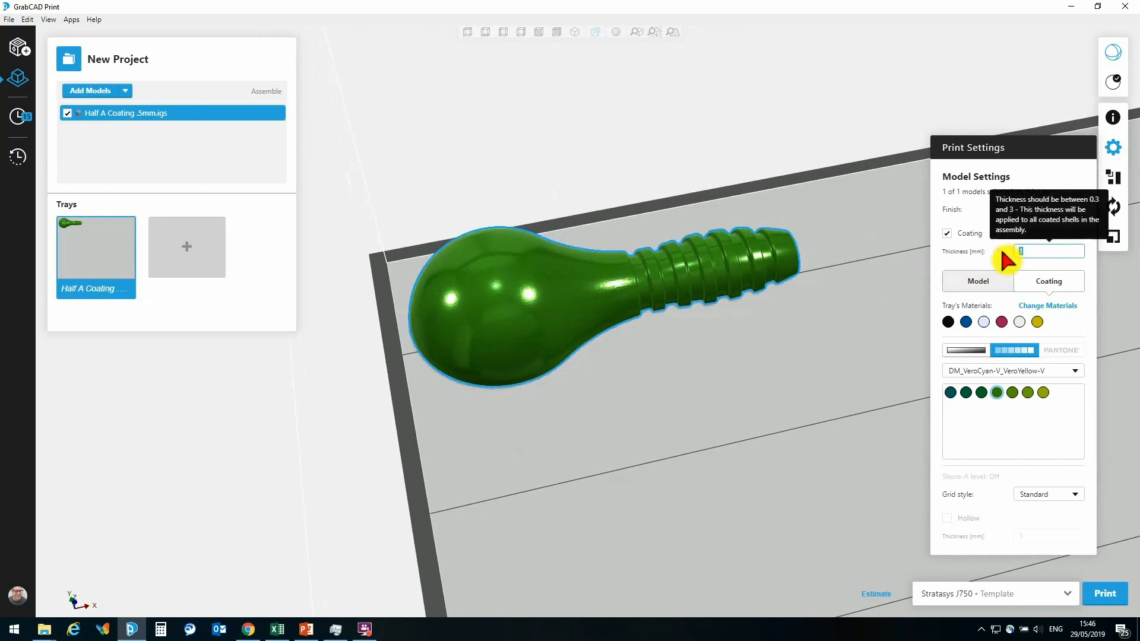
type("0.75")
left_click(657, 158)
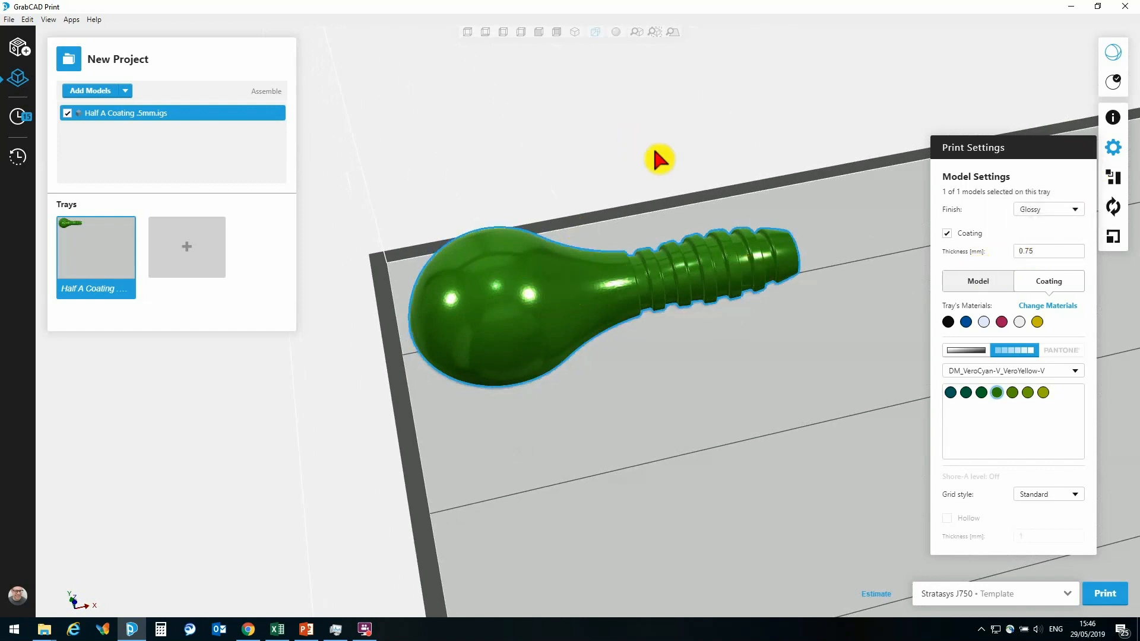
left_click(655, 289)
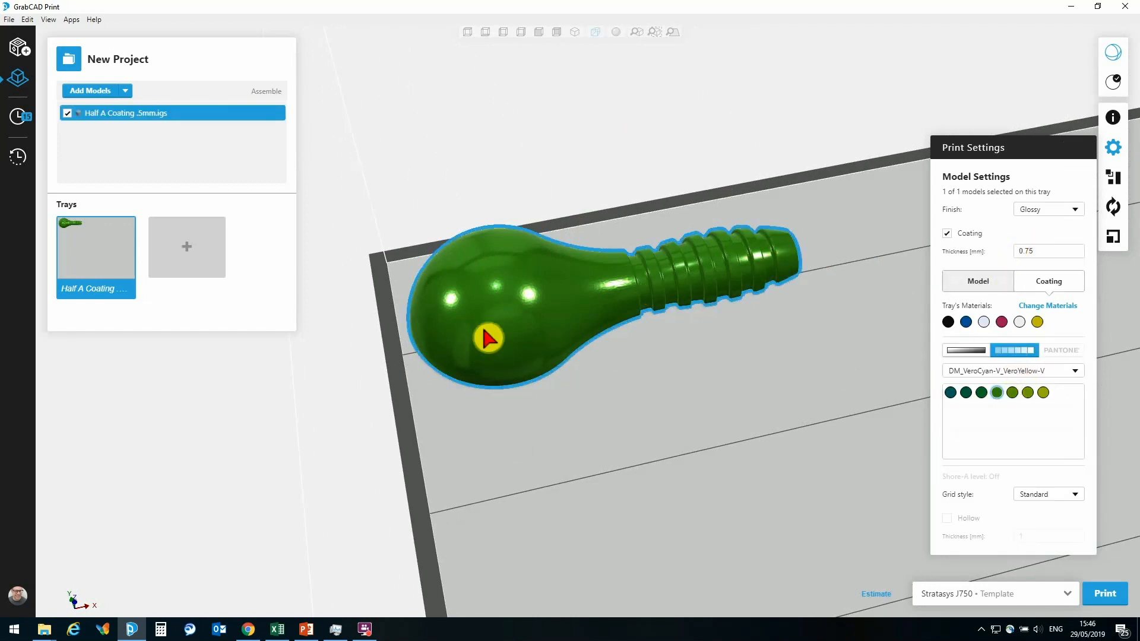
right_click_drag(522, 338, 561, 330)
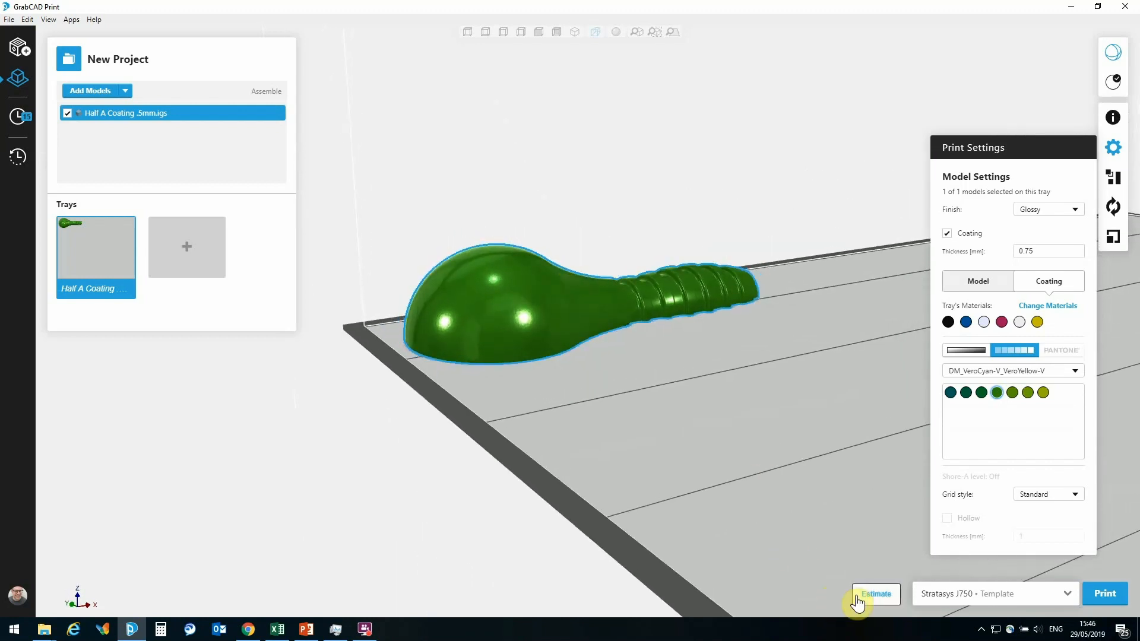